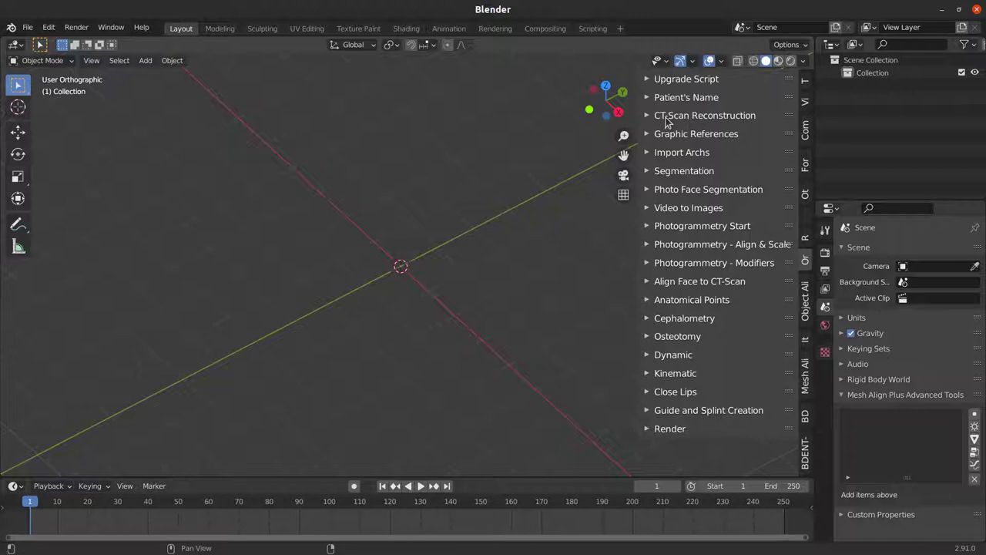
Expand the CT-Scan Reconstruction panel and show the list of reconstruction methods
{"action": "left_click", "coordinate": [689, 121]}
{"action": "left_click", "coordinate": [720, 140]}
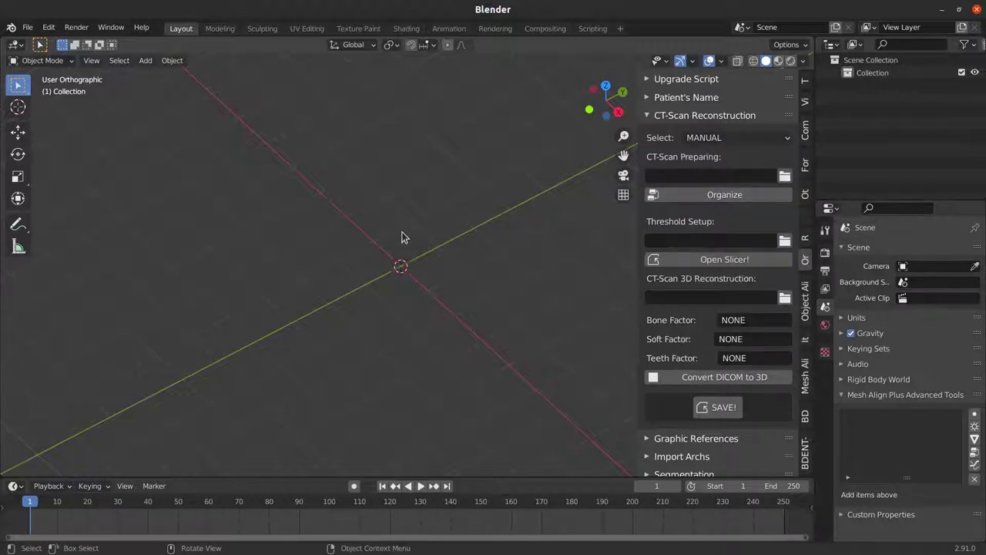
{"action": "middle_click_drag", "start_coordinate": [378, 249], "coordinate": [377, 255]}
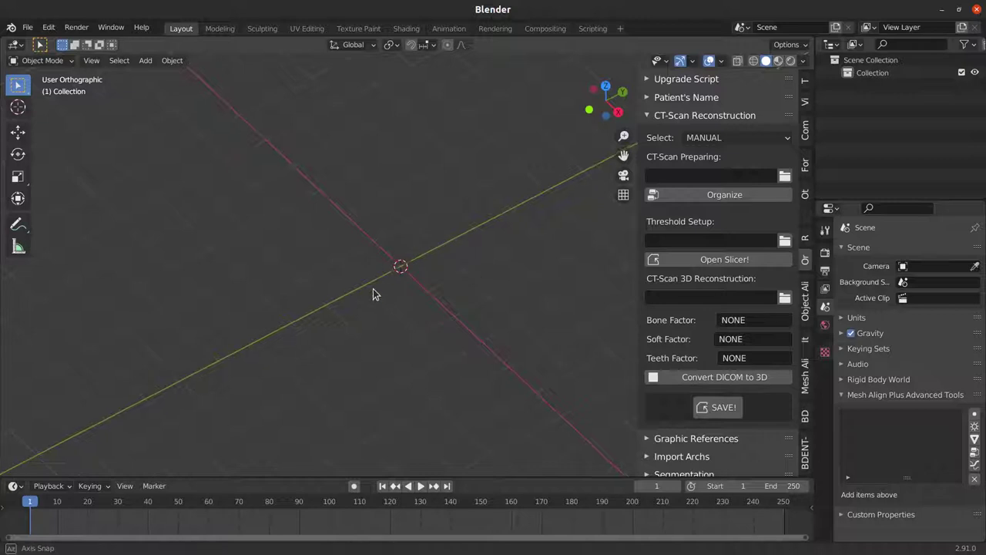
Set the CT-Scan reconstruction method to SLICER
{"action": "left_click", "coordinate": [728, 139]}
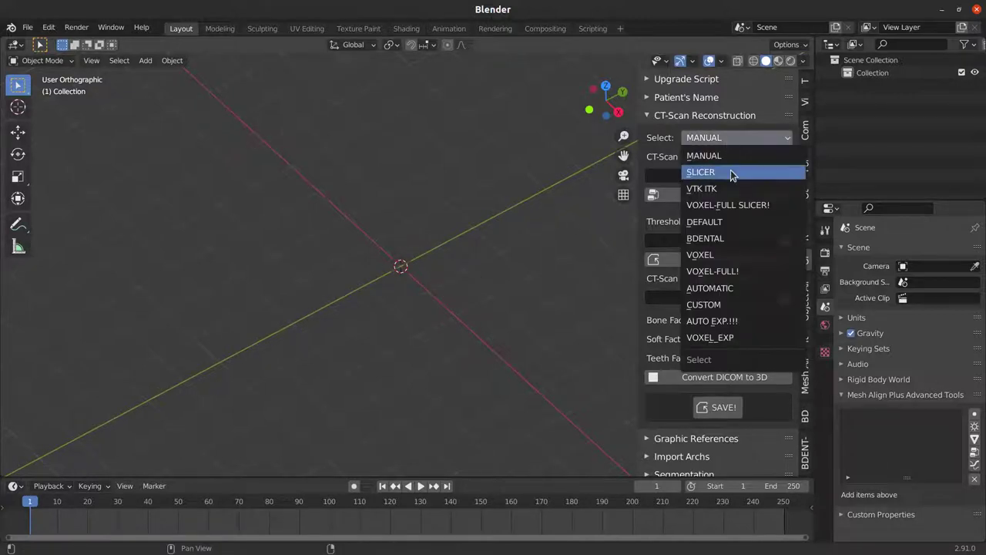
{"action": "left_click", "coordinate": [649, 115]}
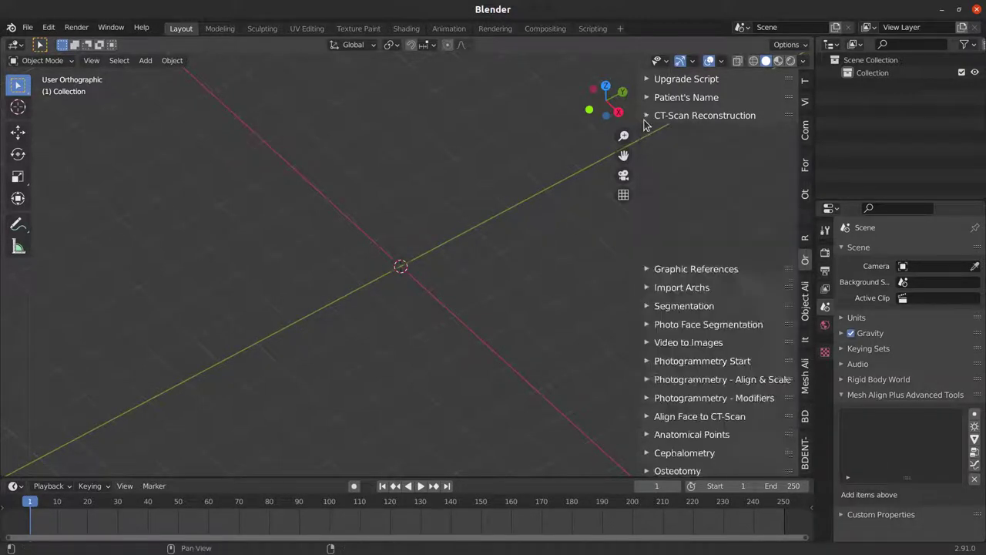
{"action": "left_click", "coordinate": [649, 116]}
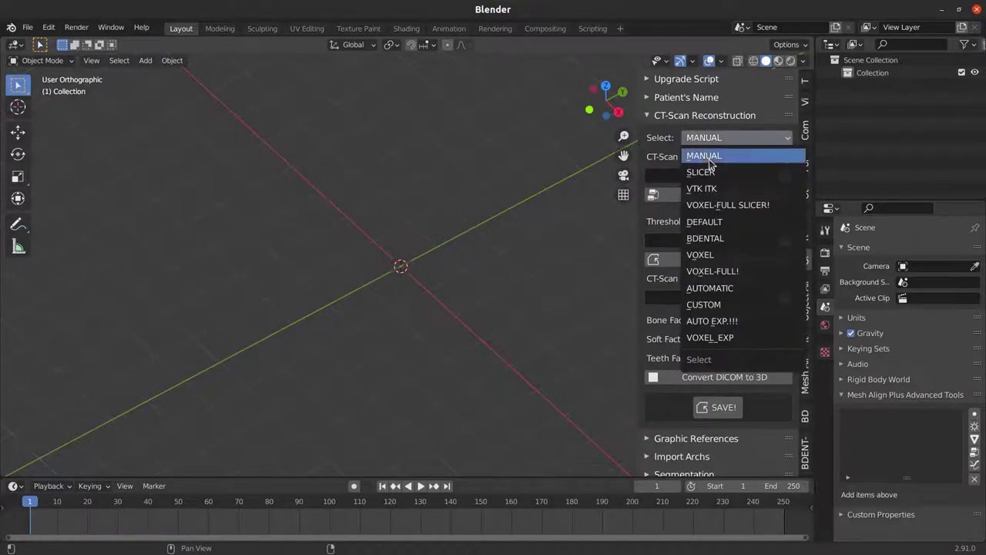
{"action": "left_click", "coordinate": [693, 138]}
{"action": "left_click", "coordinate": [701, 173]}
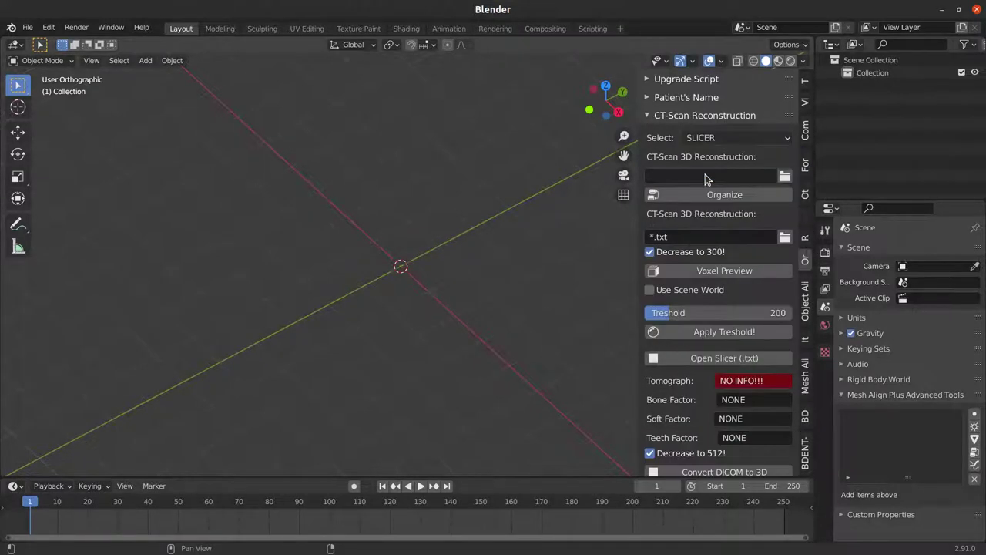
Load the recent TOMOGRAFIA_2 folder as the DICOM source
{"action": "left_click", "coordinate": [785, 177]}
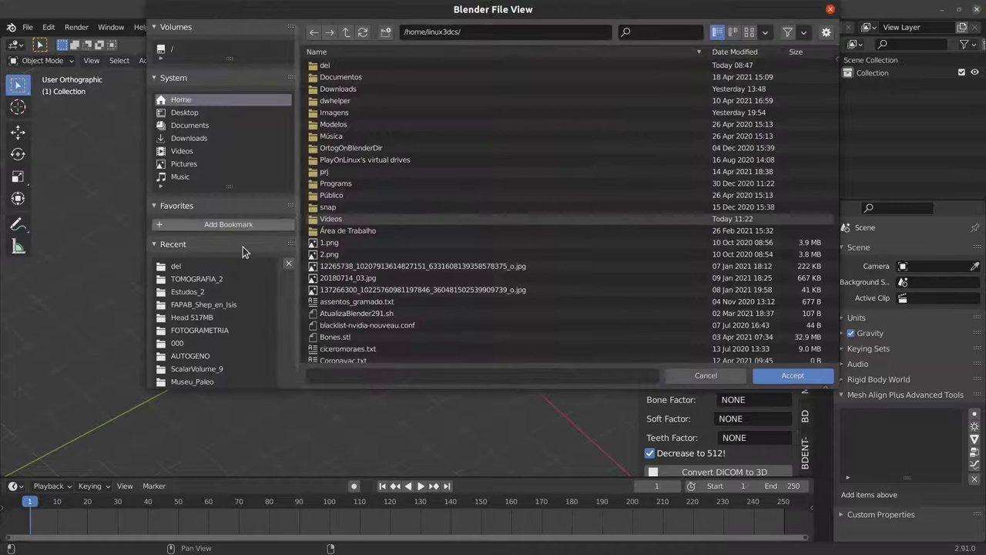
{"action": "left_click", "coordinate": [199, 279]}
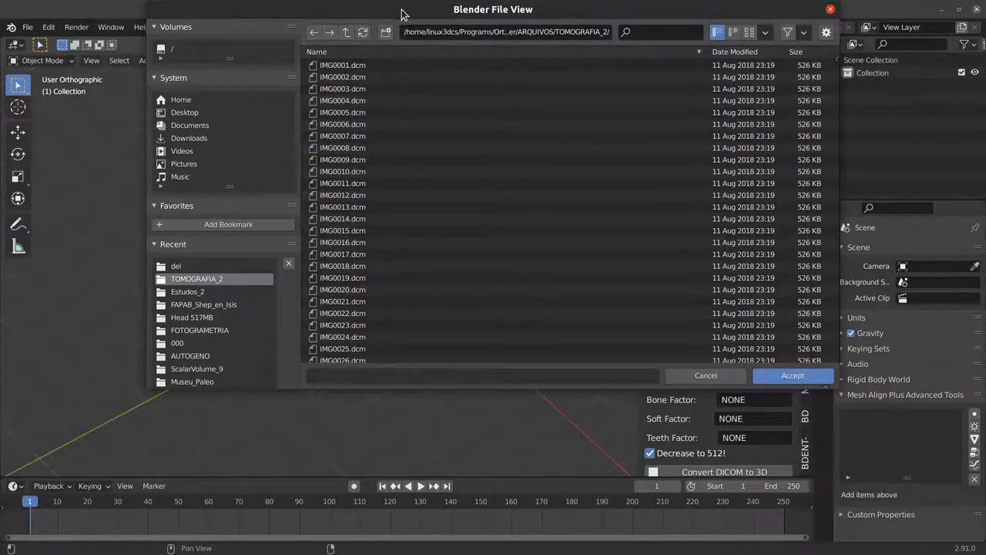
{"action": "left_click_drag", "start_coordinate": [401, 14], "coordinate": [339, 93]}
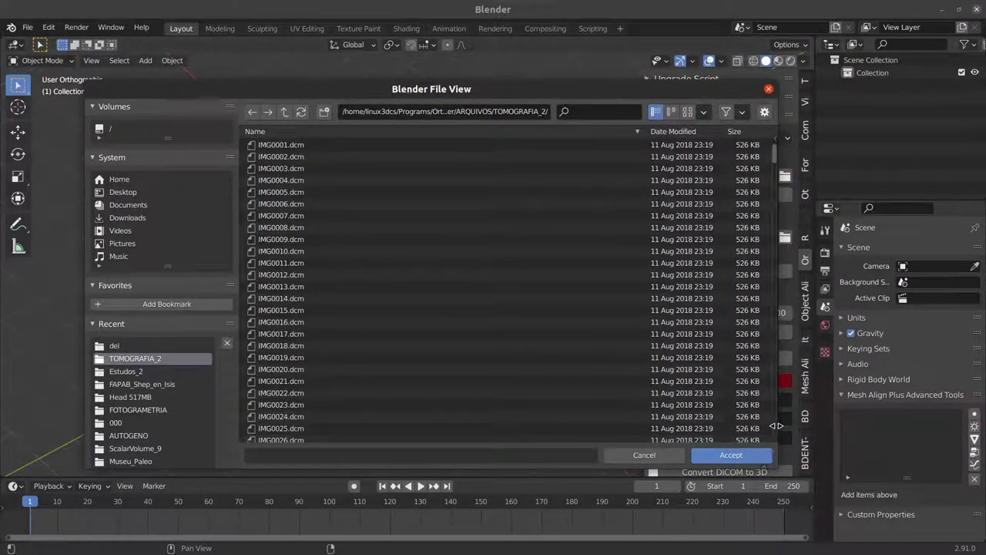
{"action": "left_click_drag", "start_coordinate": [776, 426], "coordinate": [846, 425]}
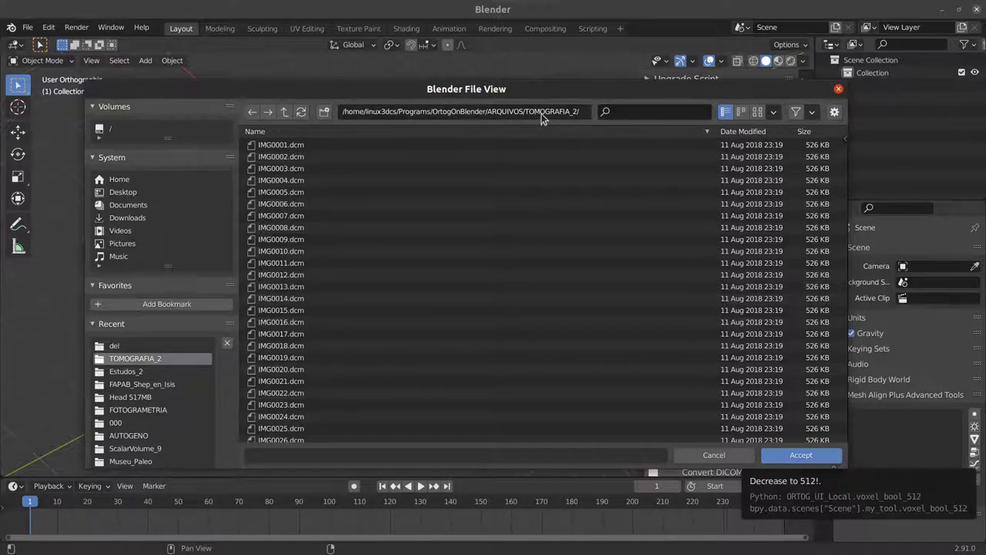
{"action": "left_click", "coordinate": [793, 455]}
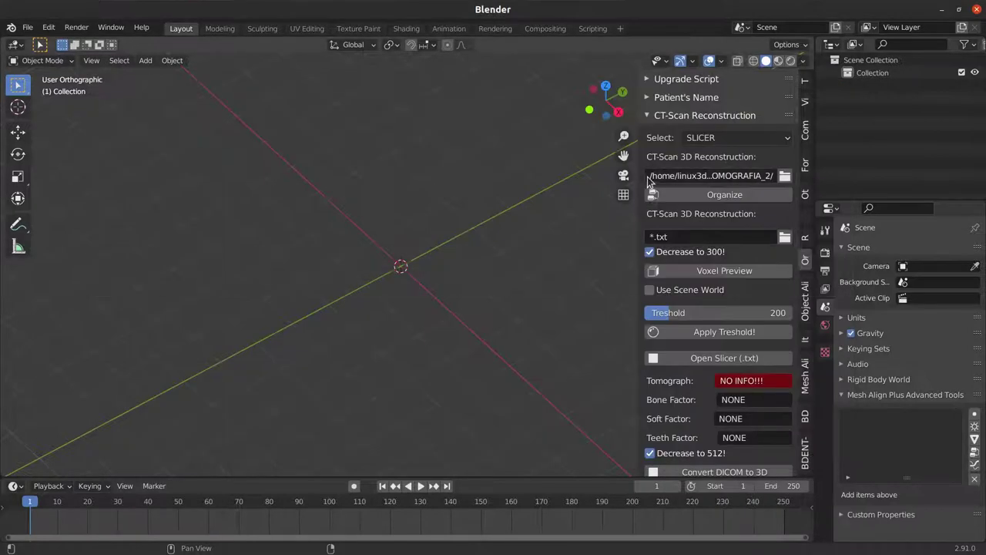
Organize the DICOM files into a .txt list and check the terminal log
{"action": "left_click", "coordinate": [706, 198]}
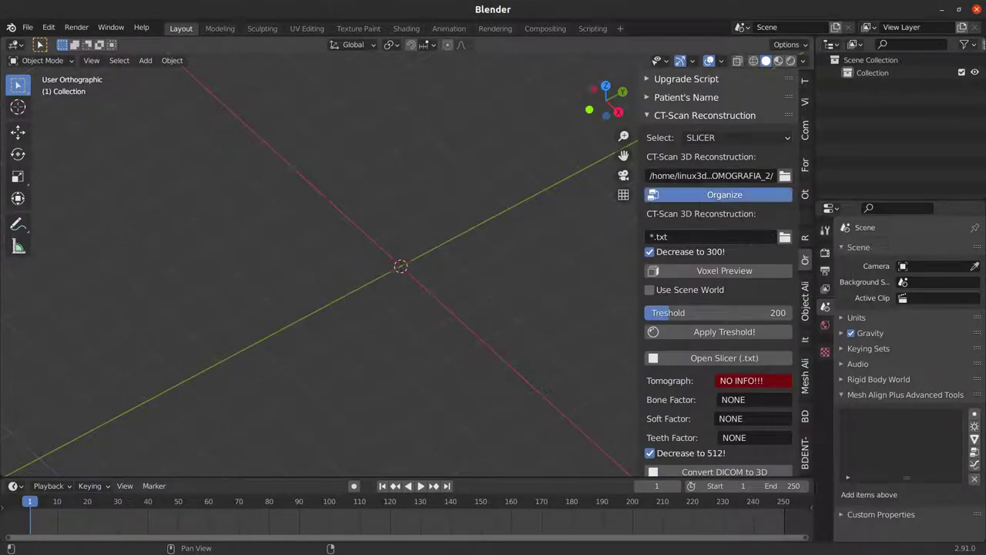
{"action": "key", "text": "alt+Tab"}
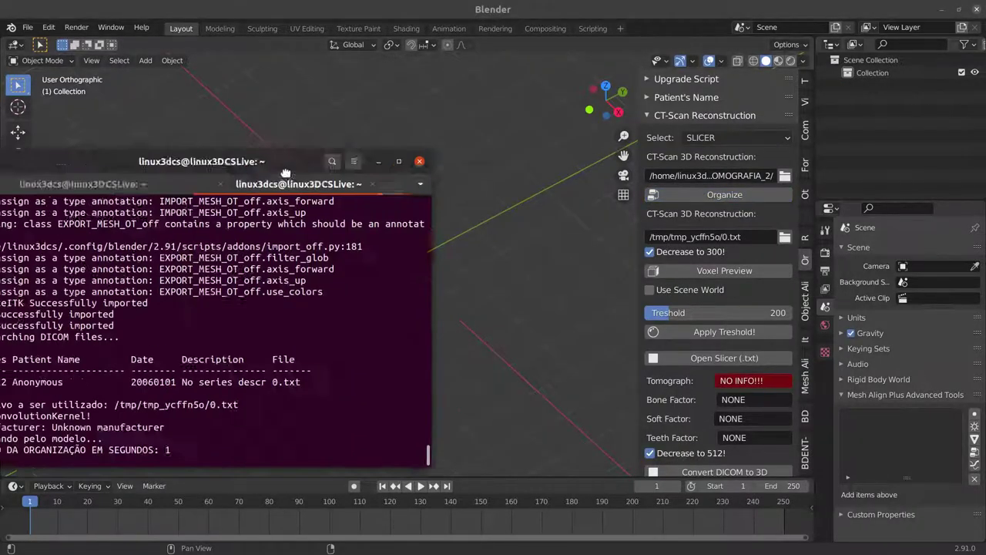
{"action": "left_click_drag", "start_coordinate": [262, 154], "coordinate": [417, 130]}
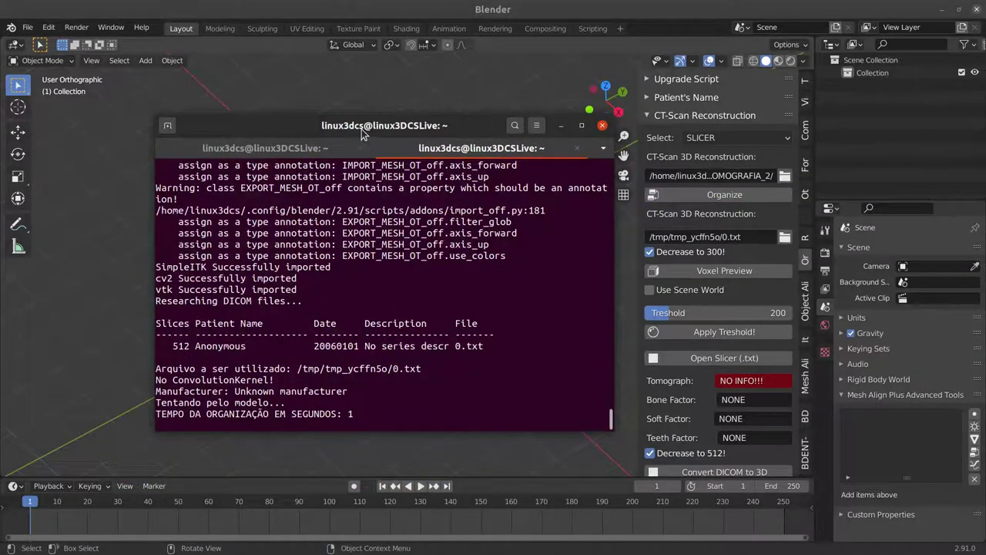
{"action": "key", "text": "alt+Tab"}
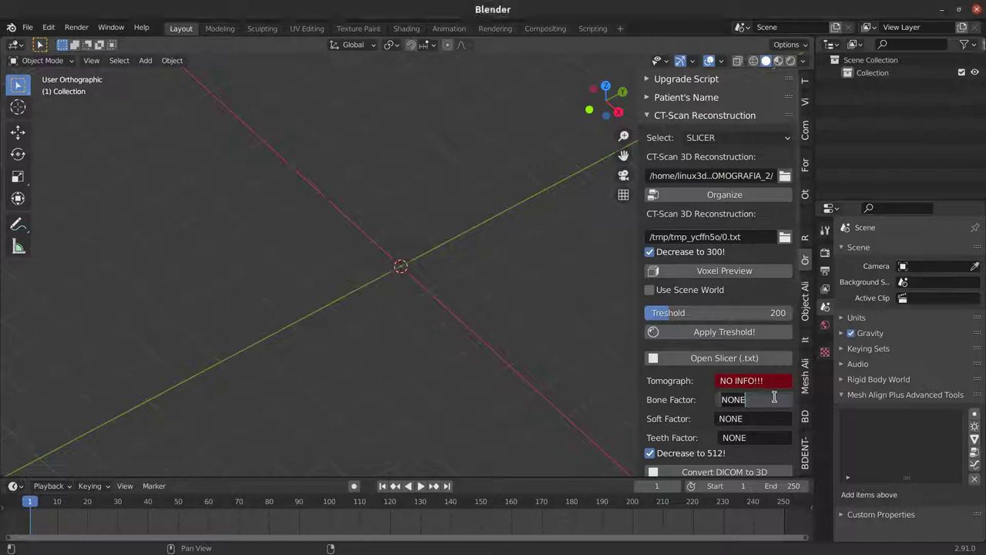
Set the bone, soft and teeth factors to 100, 65 and 200
{"action": "type", "text": "100"}
{"action": "key", "text": "Tab"}
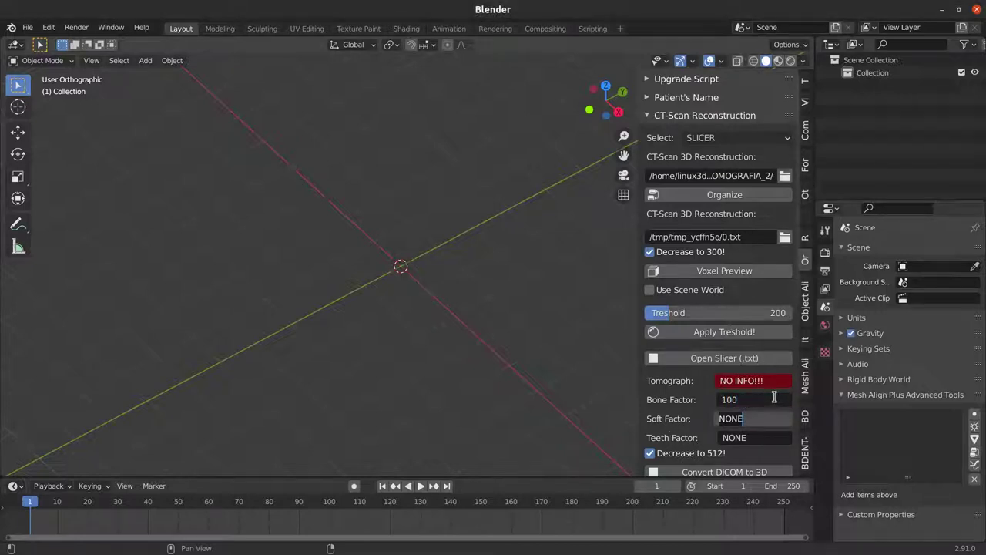
{"action": "type", "text": "65"}
{"action": "key", "text": "Return"}
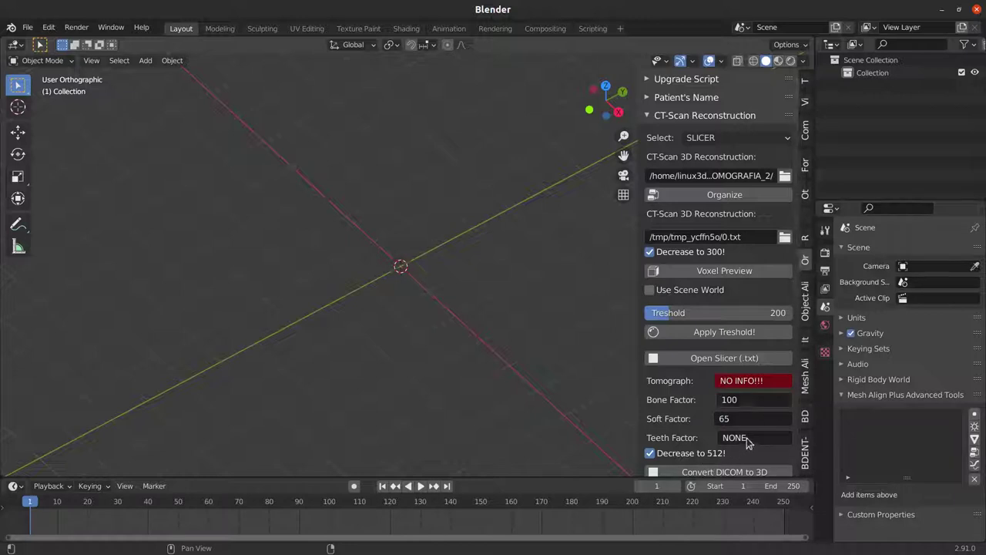
{"action": "left_click", "coordinate": [746, 441]}
{"action": "type", "text": "200"}
{"action": "key", "text": "Return"}
Save the scene as untitled.blend in the del folder
{"action": "left_click", "coordinate": [30, 29]}
{"action": "left_click", "coordinate": [71, 116]}
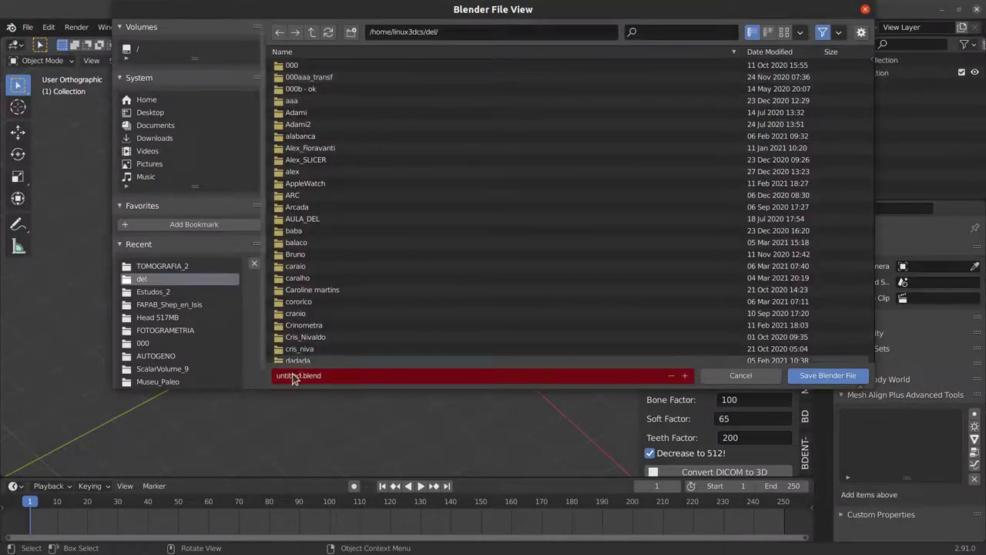
{"action": "left_click", "coordinate": [830, 383]}
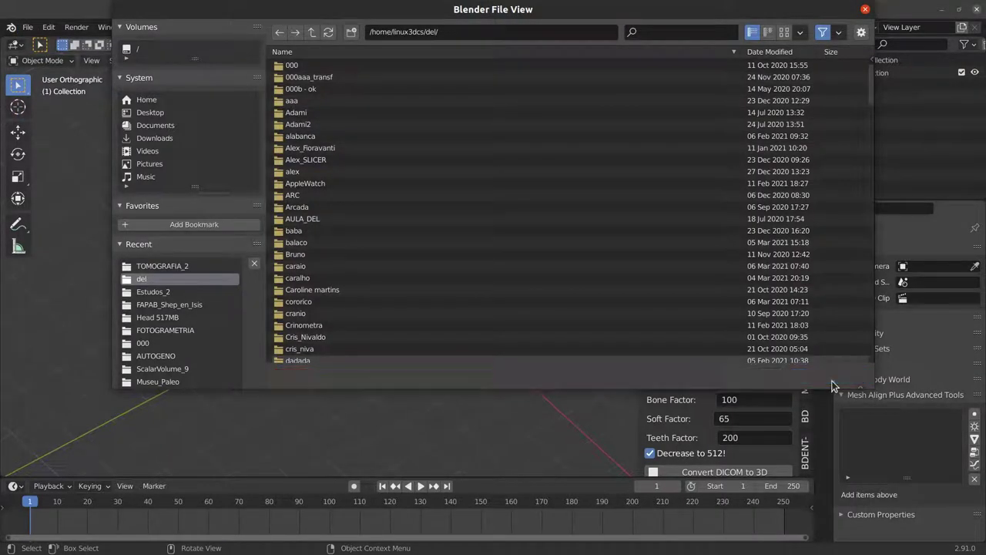
Start a new General file, then reopen untitled.blend from recent files
{"action": "left_click", "coordinate": [27, 27]}
{"action": "mouse_move", "coordinate": [58, 68]}
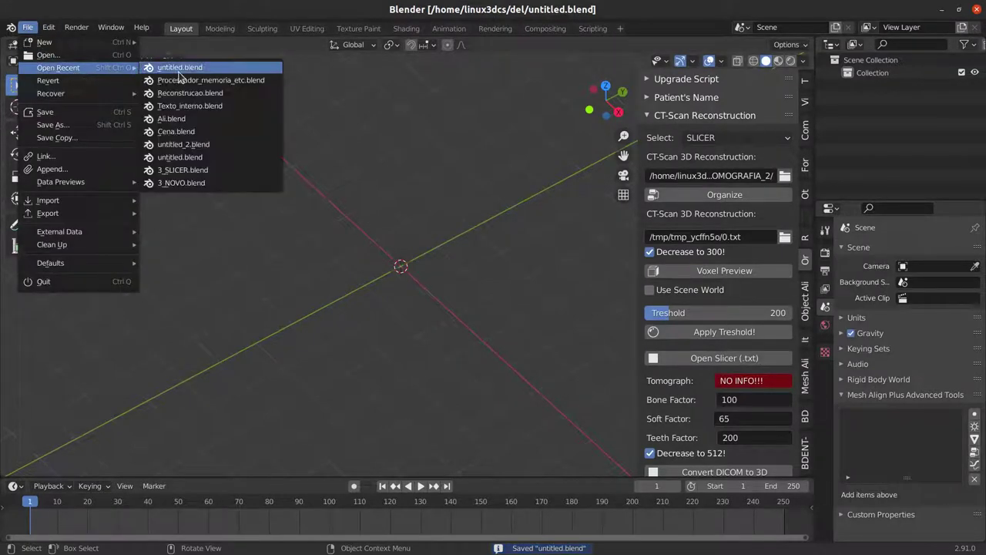
{"action": "left_click", "coordinate": [179, 70]}
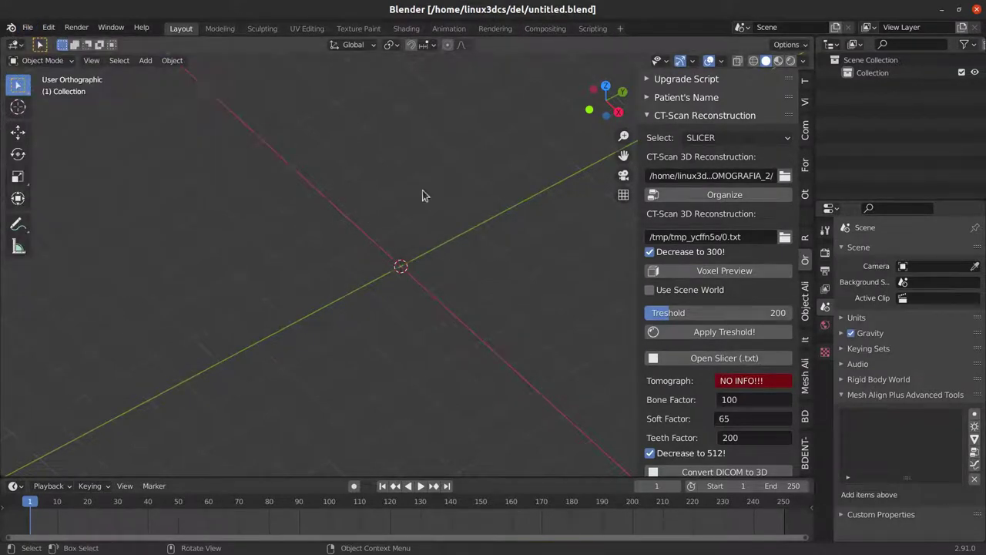
{"action": "key", "text": "ctrl+n"}
{"action": "left_click", "coordinate": [387, 298]}
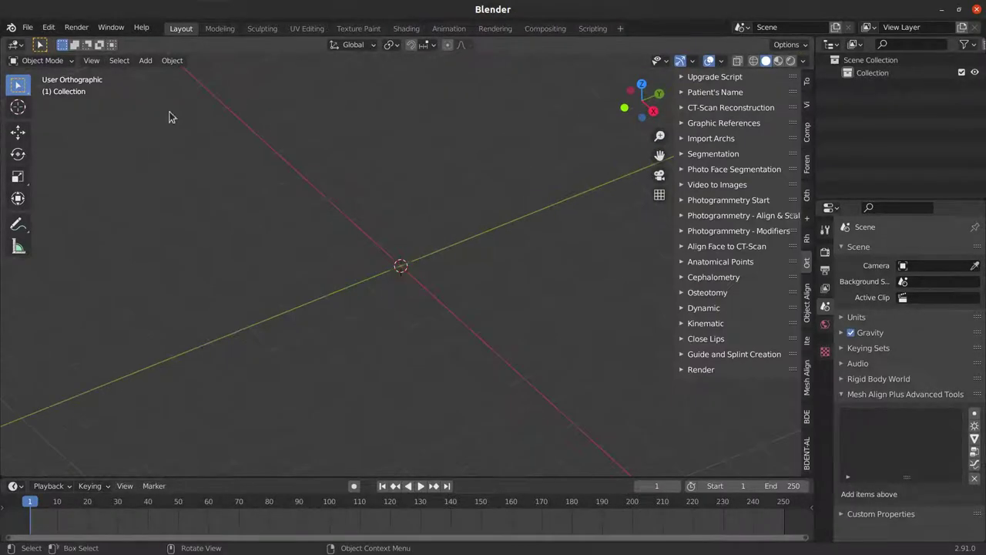
{"action": "left_click", "coordinate": [27, 28]}
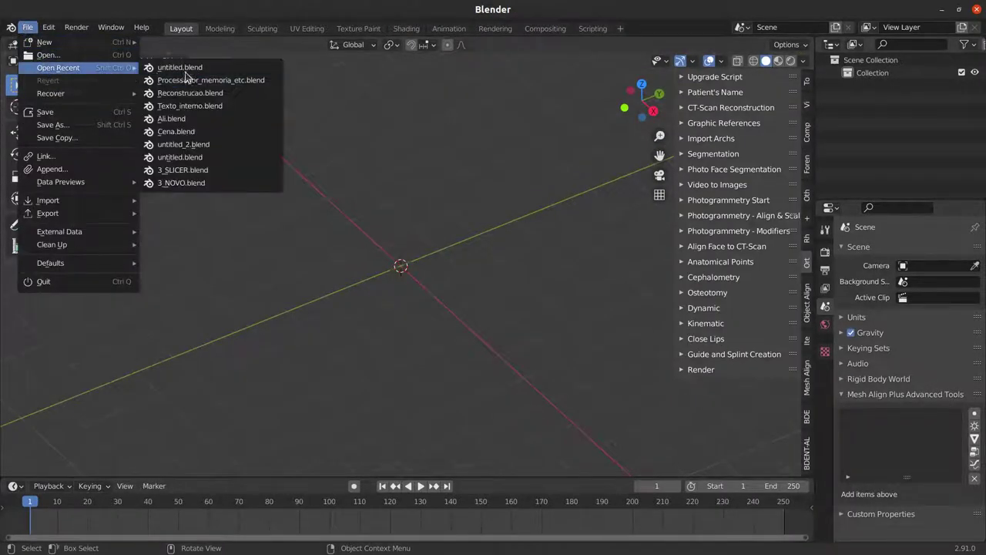
{"action": "left_click", "coordinate": [185, 69]}
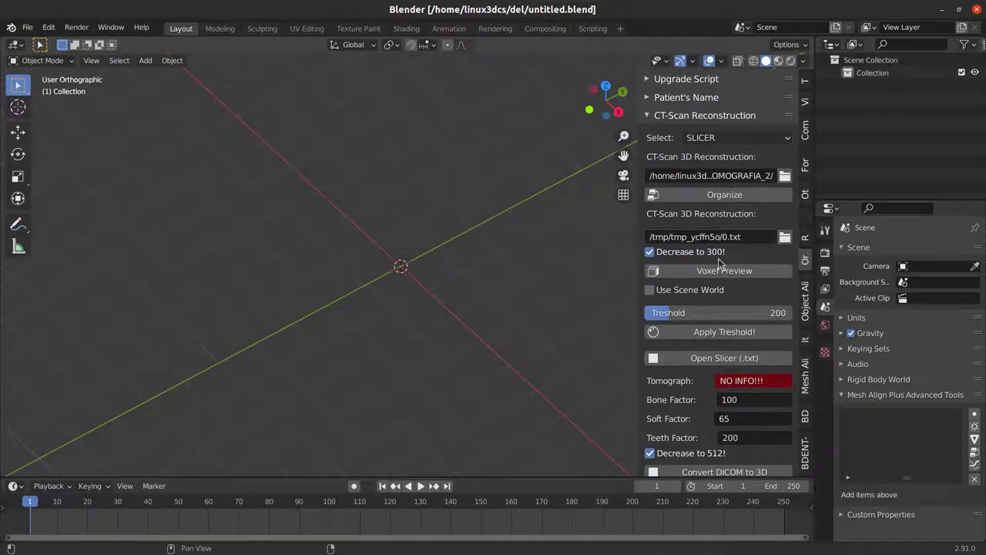
Run Convert DICOM to 3D, producing Teeth, SoftTissue and Bones meshes in 18 seconds
{"action": "scroll", "coordinate": [712, 393], "scroll_direction": "down", "scroll_amount": 2}
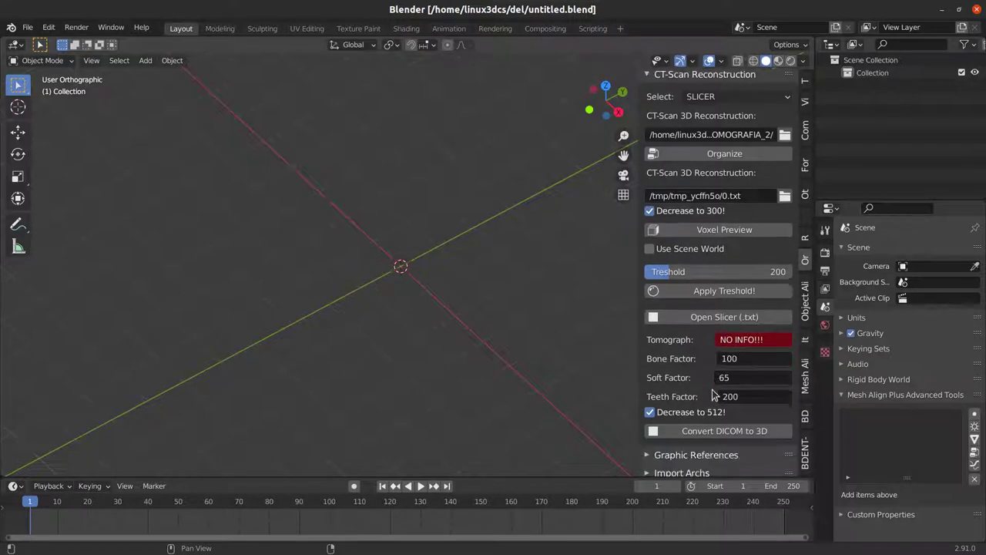
{"action": "left_click", "coordinate": [707, 433]}
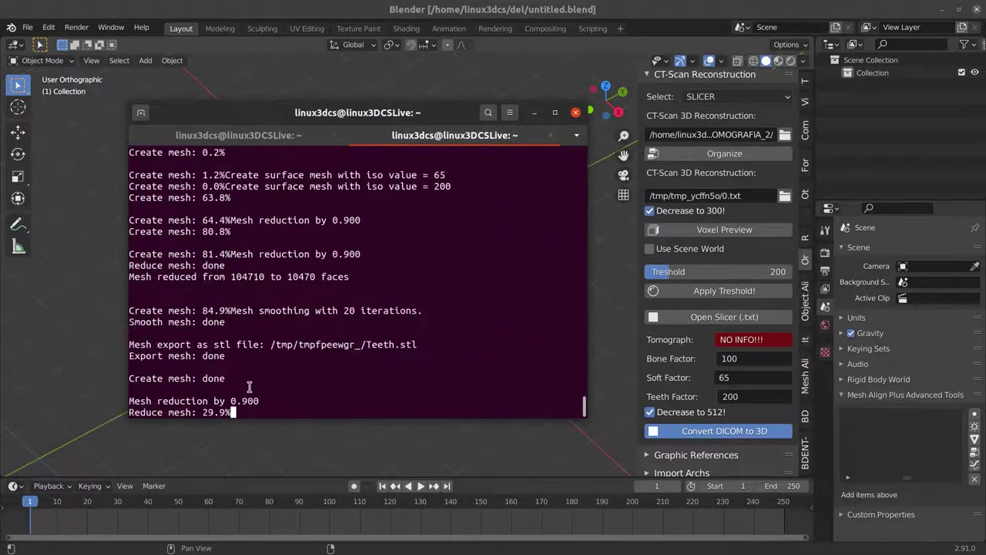
{"action": "left_click_drag", "start_coordinate": [342, 115], "coordinate": [325, 114]}
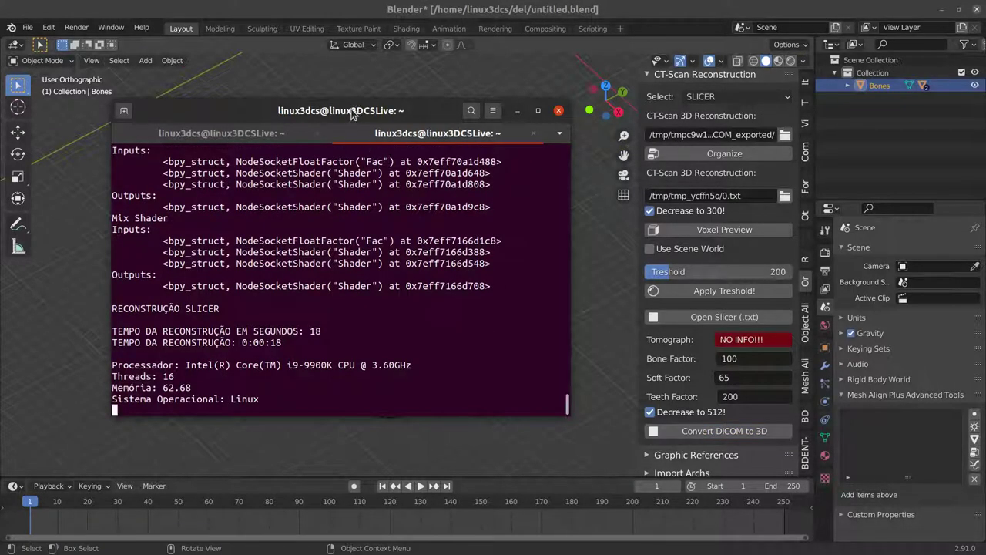
View the Bones model and select the SLICER reconstruction time lines in the terminal
{"action": "mouse_move", "coordinate": [355, 113]}
{"action": "left_mouse_down"}
{"action": "mouse_move", "coordinate": [693, 151]}
{"action": "mouse_move", "coordinate": [837, 134]}
{"action": "left_mouse_up"}
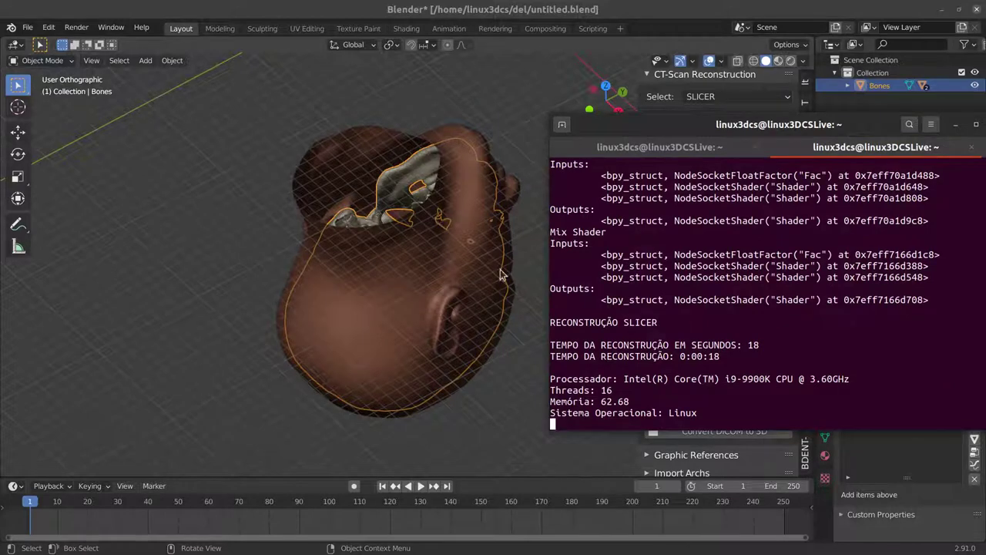
{"action": "mouse_move", "coordinate": [677, 134]}
{"action": "left_mouse_down"}
{"action": "mouse_move", "coordinate": [388, 115]}
{"action": "mouse_move", "coordinate": [303, 128]}
{"action": "left_mouse_up"}
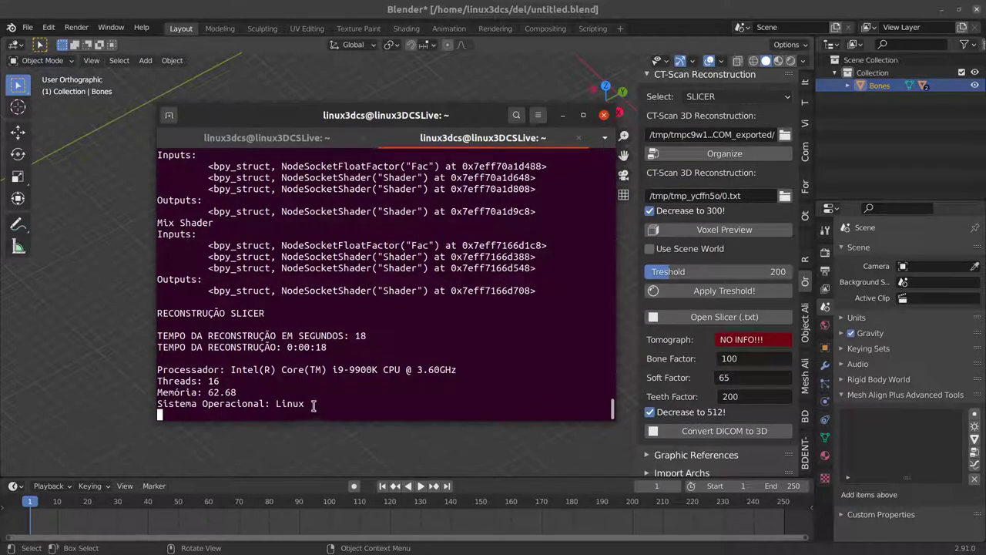
{"action": "left_click_drag", "start_coordinate": [313, 405], "coordinate": [152, 313]}
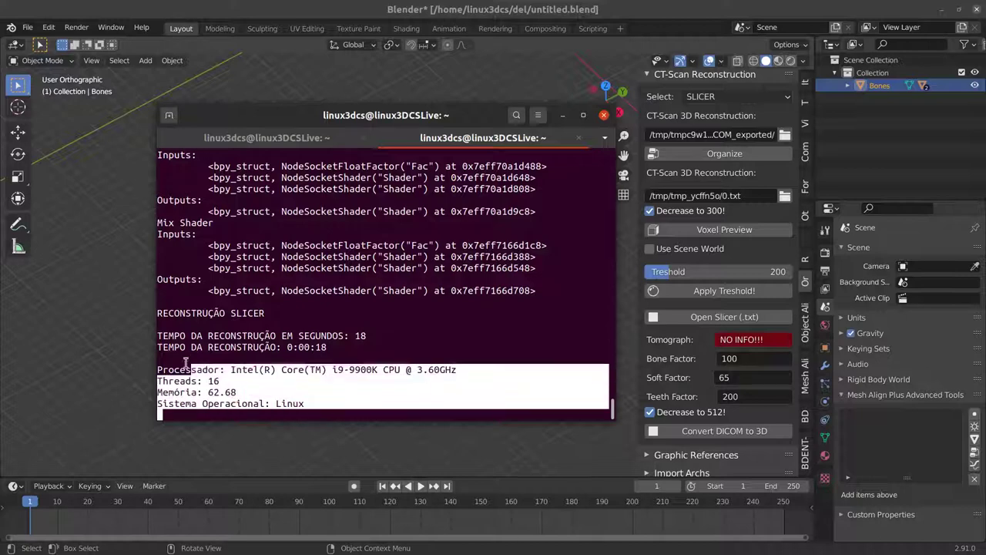
{"action": "left_click", "coordinate": [158, 309]}
{"action": "triple_click", "coordinate": [157, 312]}
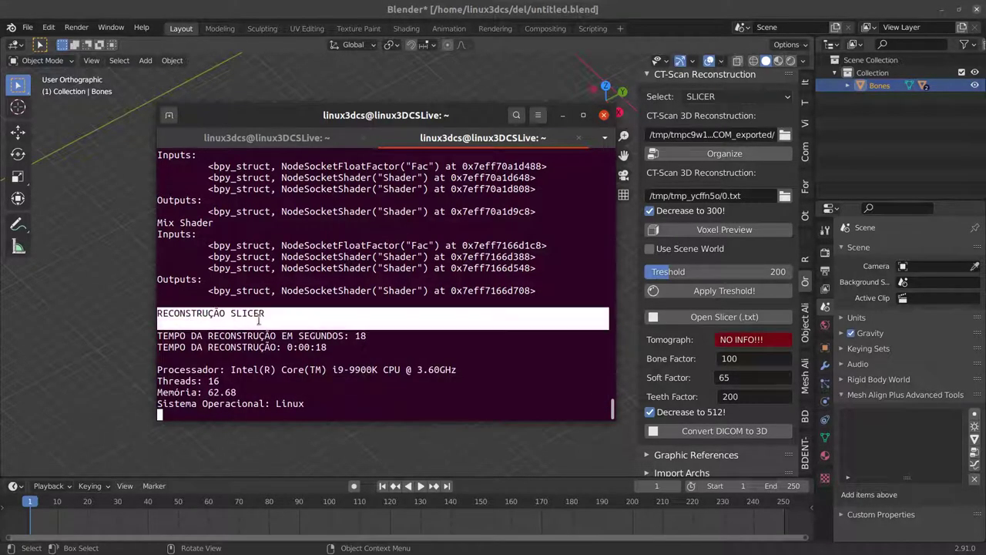
{"action": "mouse_move", "coordinate": [282, 322]}
{"action": "left_mouse_down"}
{"action": "mouse_move", "coordinate": [366, 342]}
{"action": "mouse_move", "coordinate": [363, 335]}
{"action": "mouse_move", "coordinate": [331, 346]}
{"action": "left_mouse_up"}
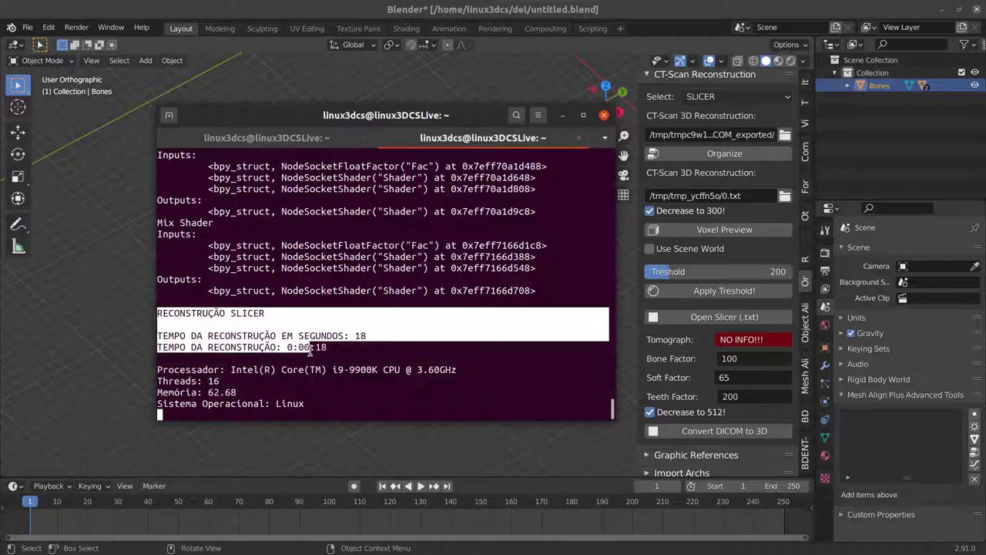
{"action": "mouse_move", "coordinate": [331, 347]}
{"action": "left_mouse_down"}
{"action": "mouse_move", "coordinate": [301, 346]}
{"action": "mouse_move", "coordinate": [291, 420]}
{"action": "left_mouse_up"}
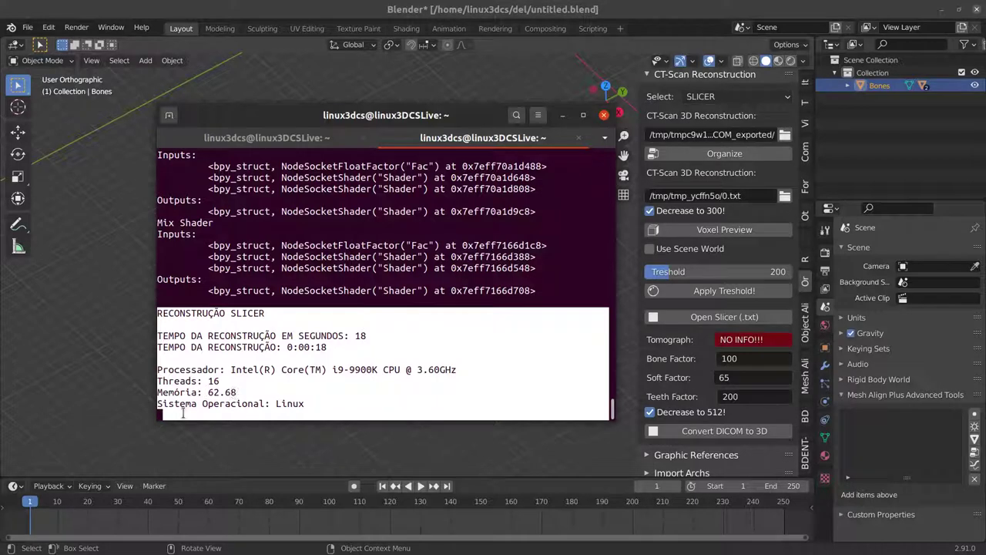
Clear the terminal selection and open Screenshot set to capture a selected region
{"action": "right_click", "coordinate": [218, 339]}
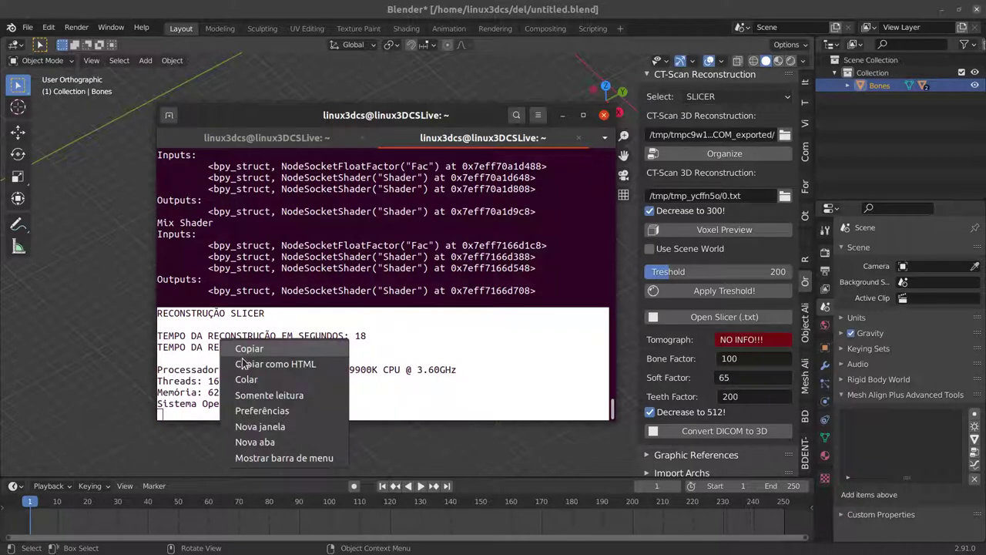
{"action": "left_click", "coordinate": [392, 344]}
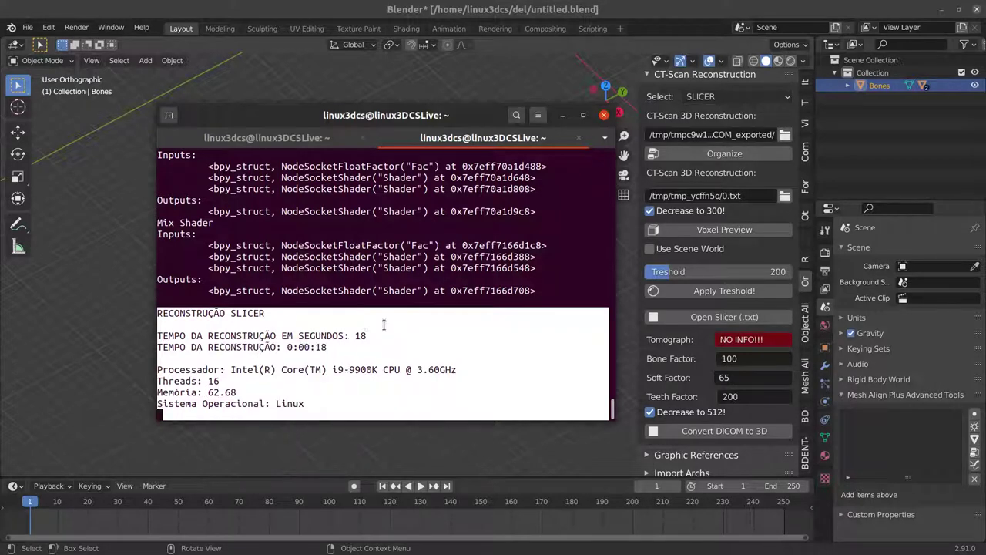
{"action": "left_click", "coordinate": [366, 322]}
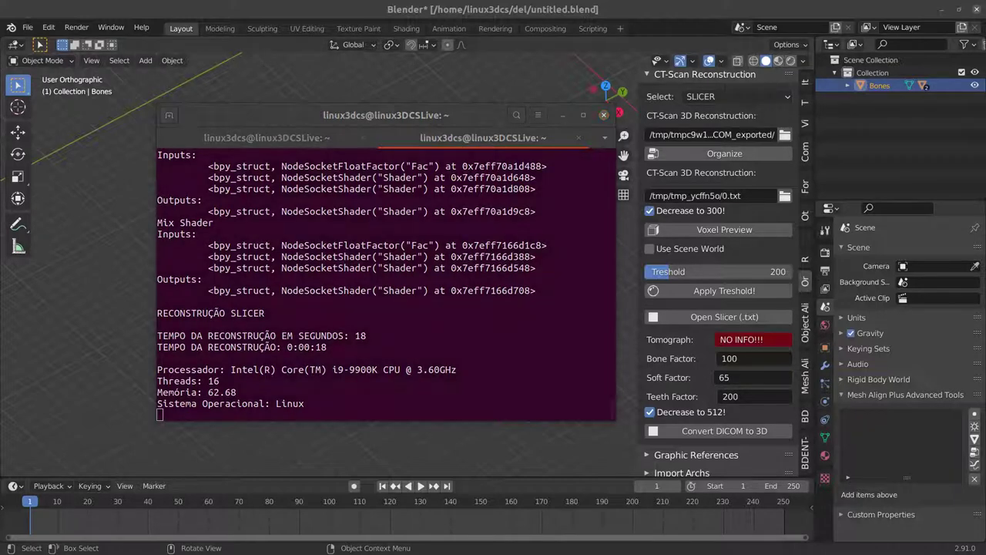
{"action": "left_click_drag", "start_coordinate": [438, 164], "coordinate": [669, 126]}
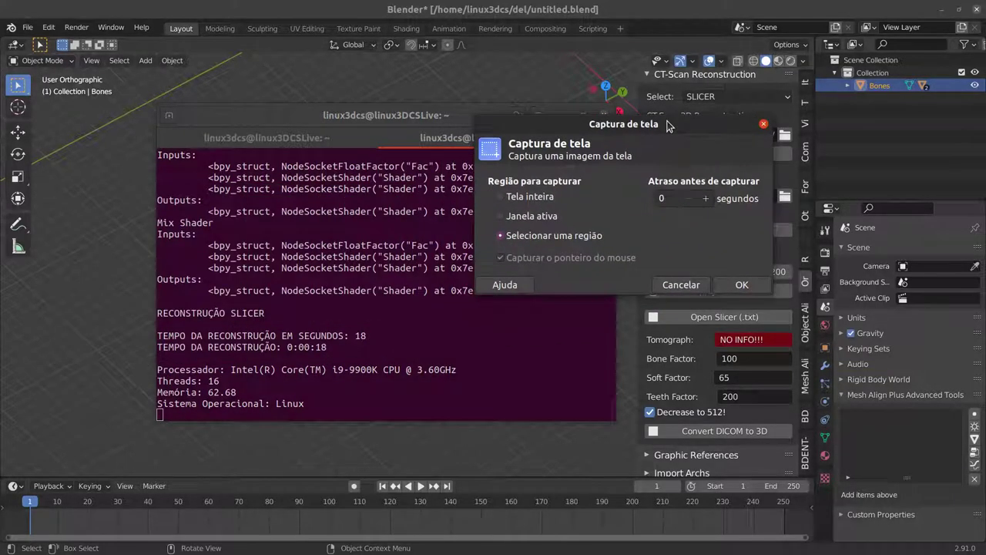
Capture a 655 x 255 region of the terminal's reconstruction stats, then close the save dialog
{"action": "left_click", "coordinate": [738, 290]}
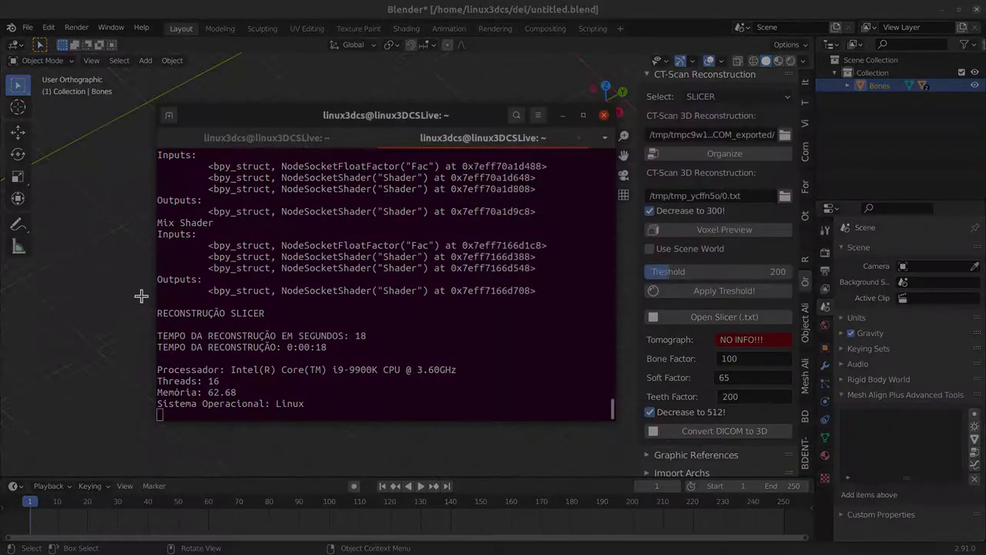
{"action": "left_click_drag", "start_coordinate": [146, 301], "coordinate": [335, 387]}
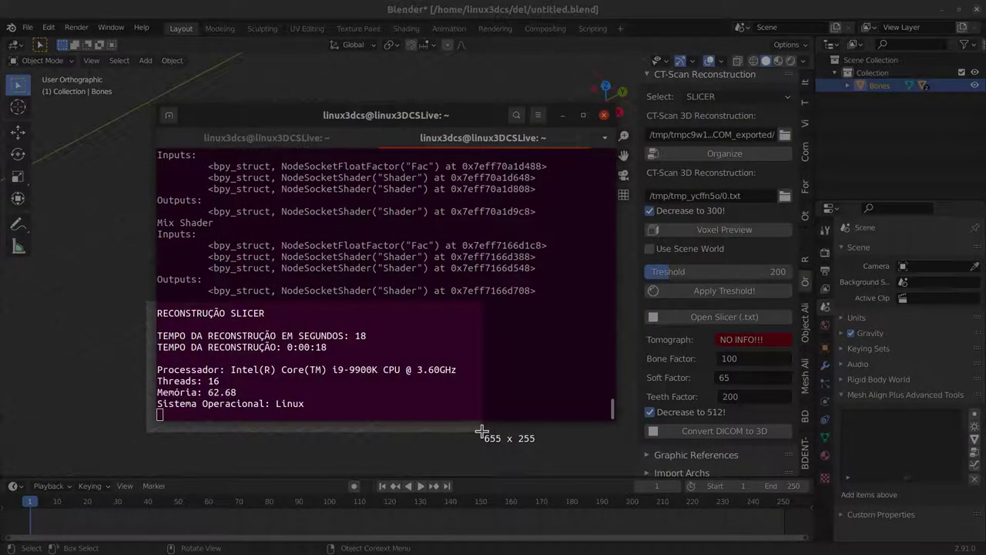
{"action": "left_click_drag", "start_coordinate": [488, 433], "coordinate": [481, 436]}
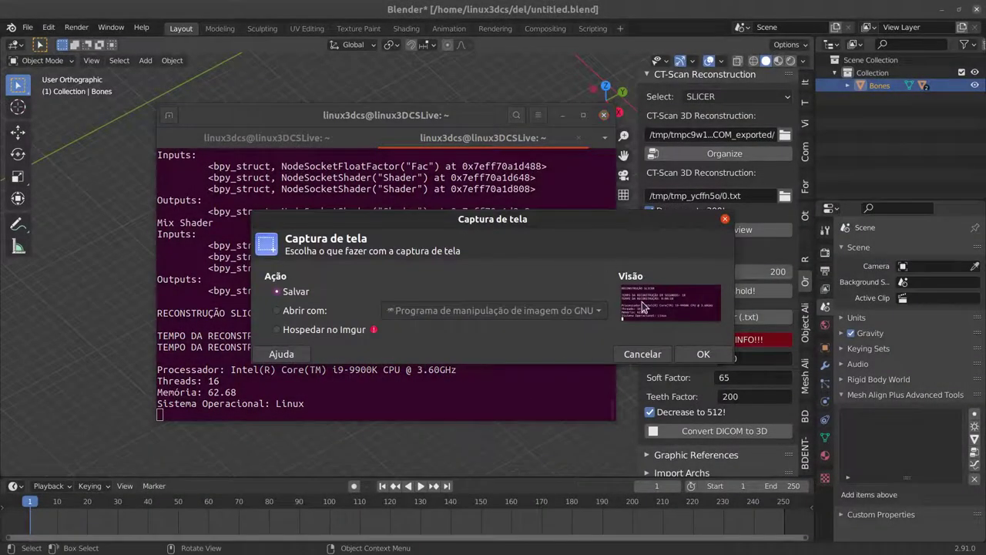
{"action": "left_click", "coordinate": [725, 220]}
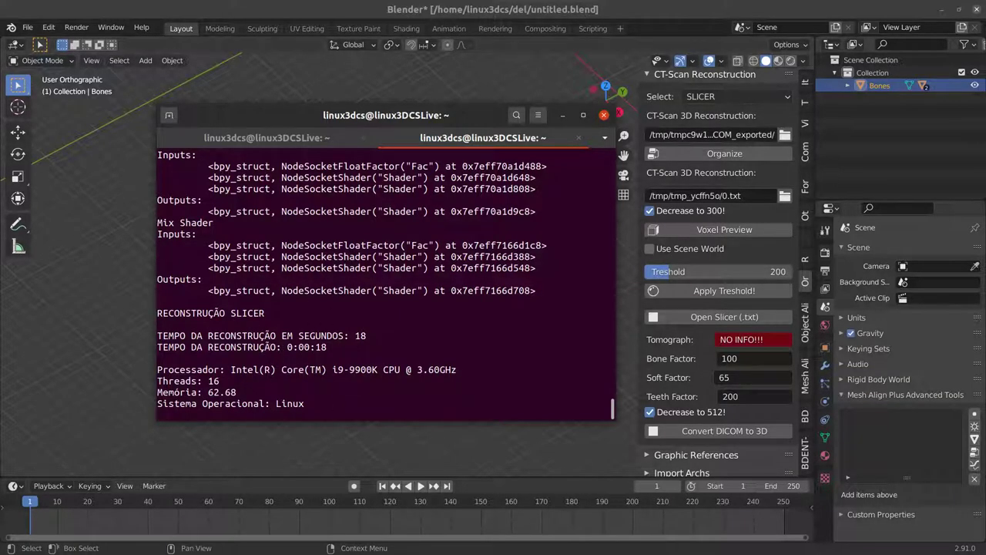
Bring the Inkscape window over the terminal, maximize it and pan the canvas slightly
{"action": "left_click_drag", "start_coordinate": [985, 124], "coordinate": [306, 127]}
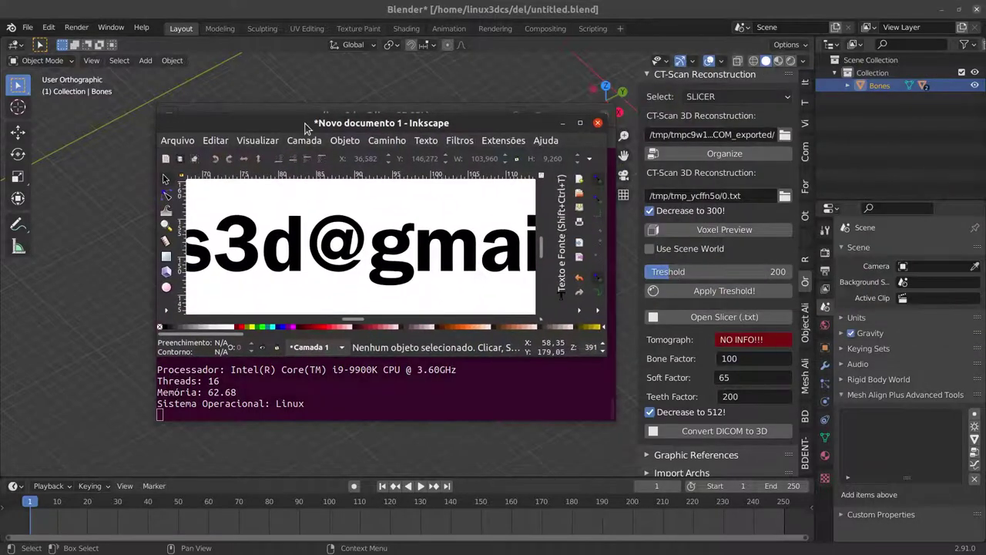
{"action": "double_click", "coordinate": [308, 124]}
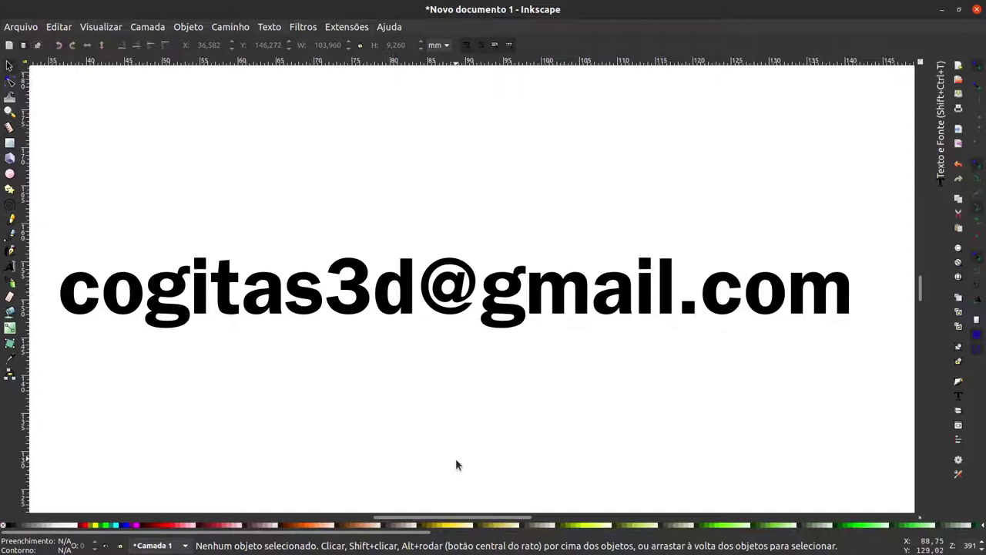
{"action": "middle_click_drag", "start_coordinate": [456, 459], "coordinate": [467, 453]}
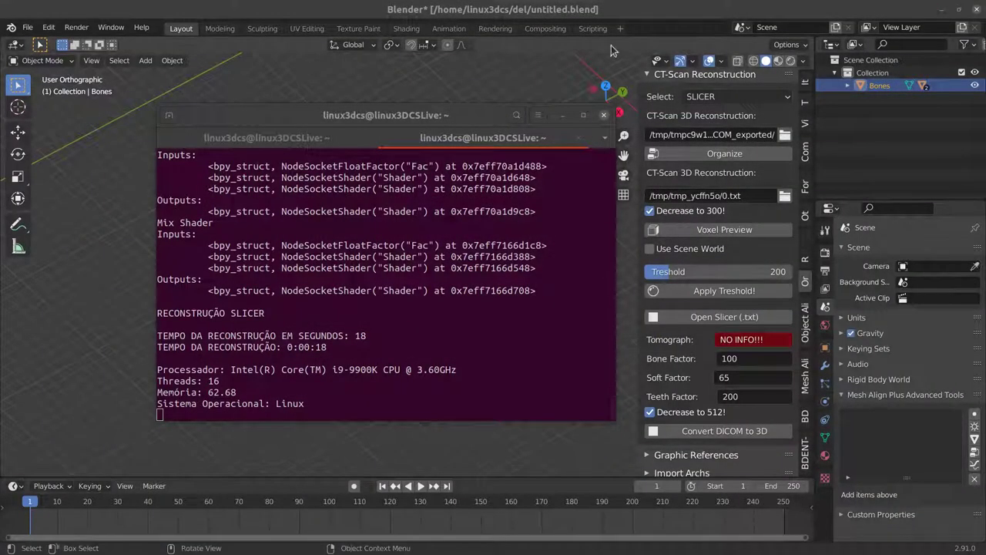
Reopen untitled.blend from recent files without saving the reconstructed scene
{"action": "left_click_drag", "start_coordinate": [425, 112], "coordinate": [442, 99]}
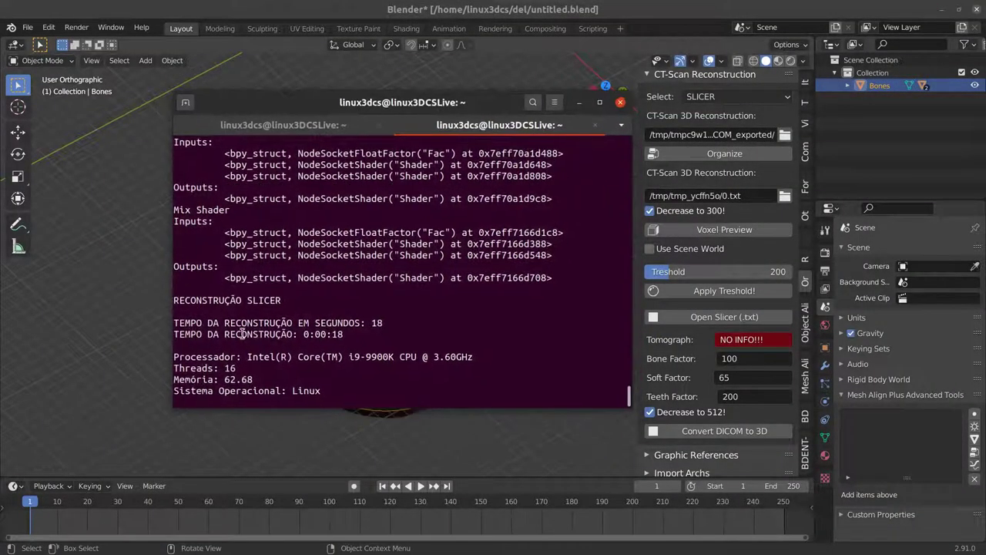
{"action": "left_click", "coordinate": [102, 242]}
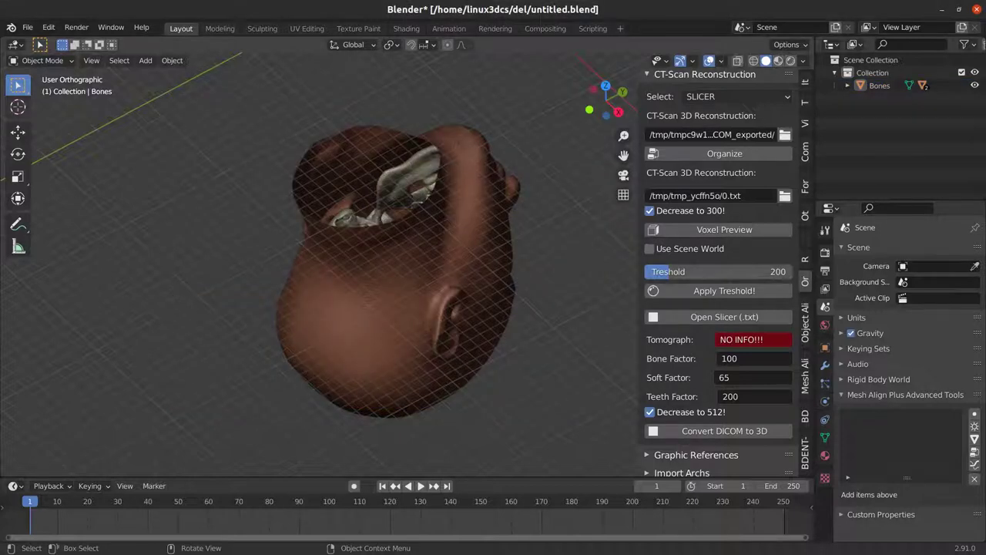
{"action": "left_click", "coordinate": [27, 27]}
{"action": "mouse_move", "coordinate": [58, 68]}
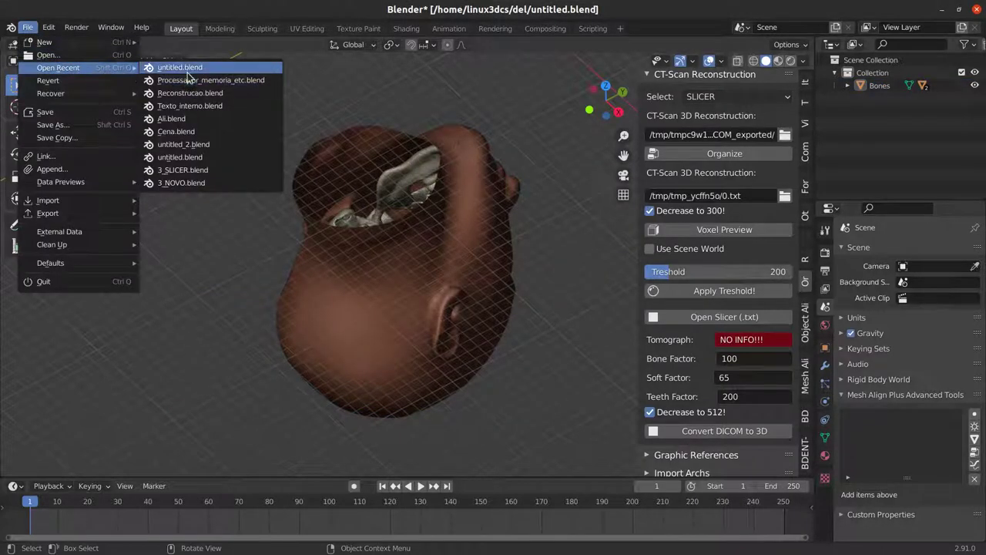
{"action": "left_click", "coordinate": [187, 69]}
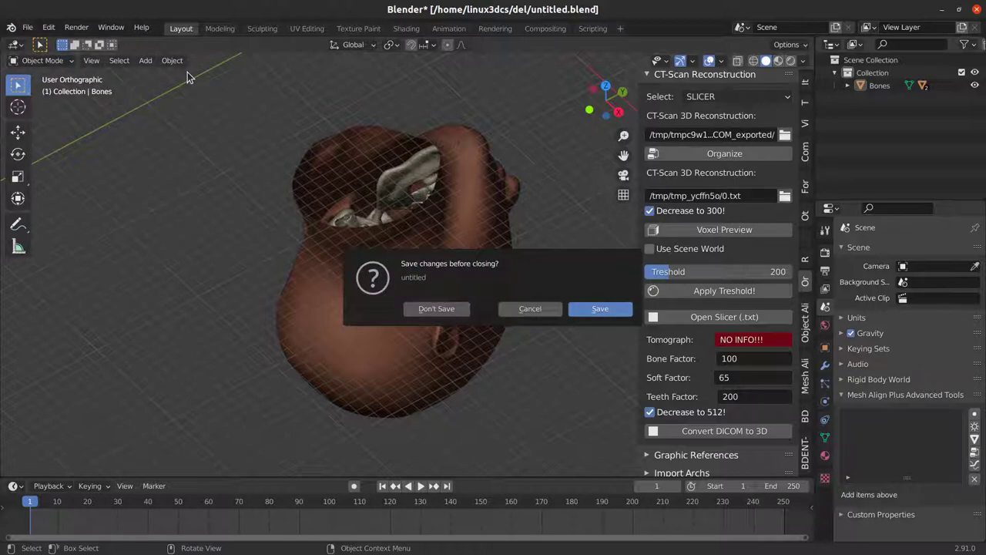
{"action": "left_click", "coordinate": [436, 308]}
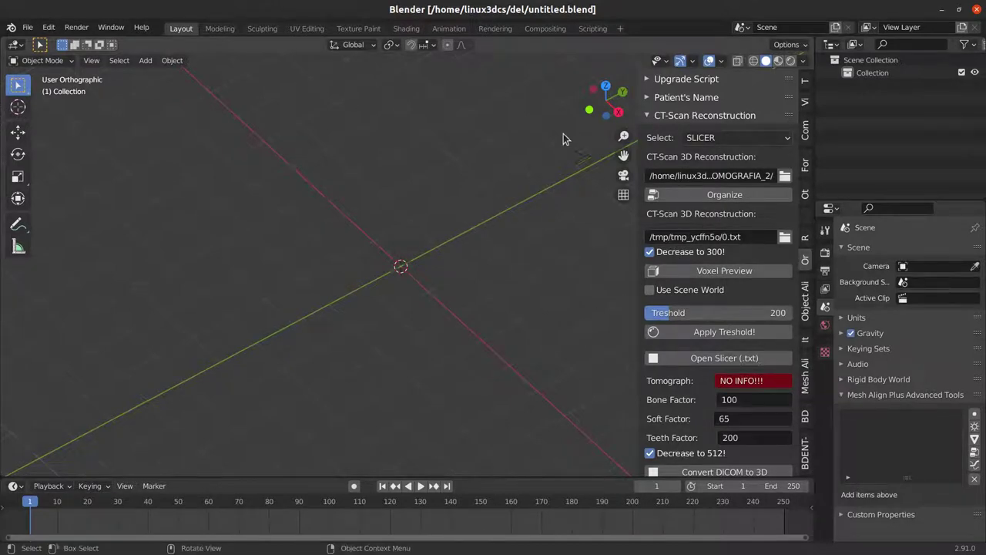
Pick VTK ITK, then reload untitled.blend without saving changes
{"action": "left_click", "coordinate": [686, 141]}
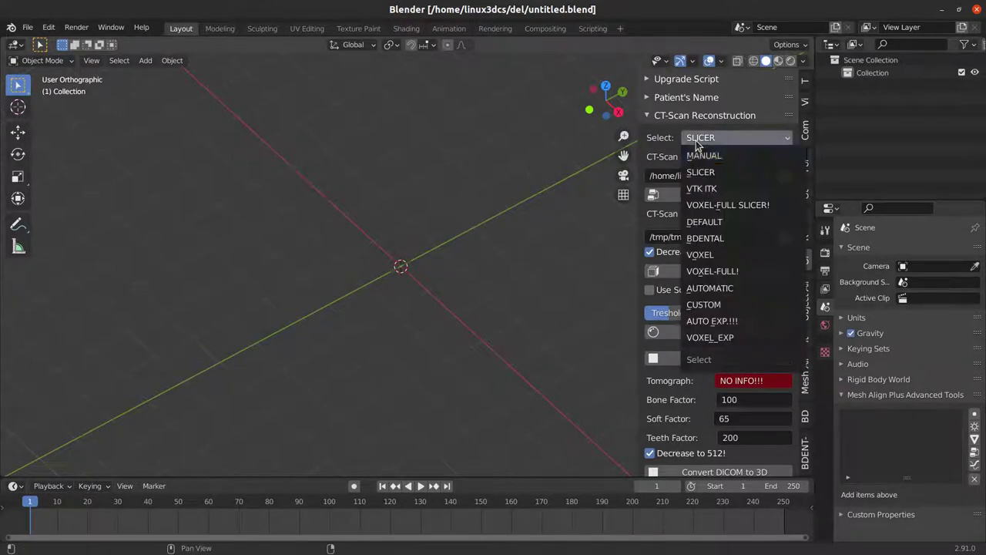
{"action": "left_click", "coordinate": [710, 189]}
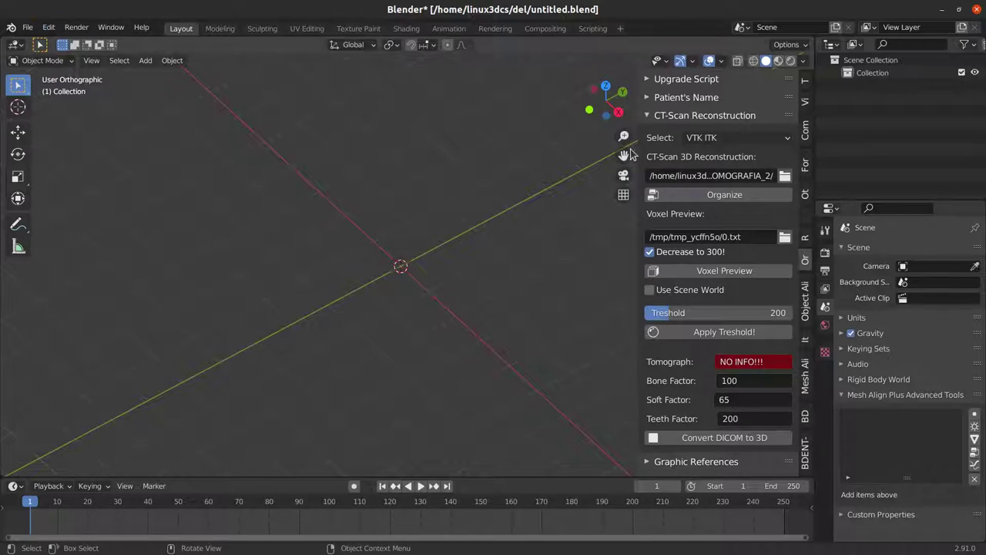
{"action": "left_click", "coordinate": [27, 28]}
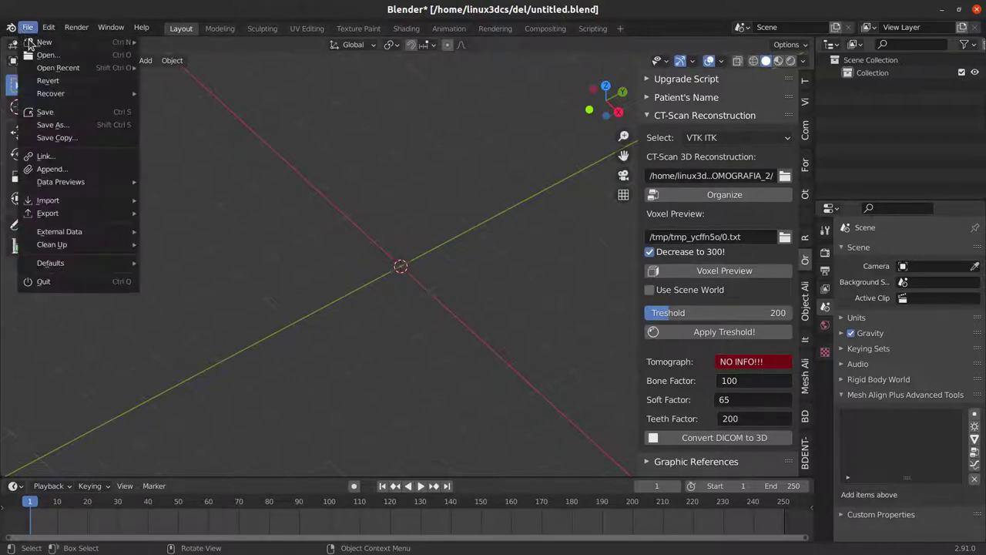
{"action": "mouse_move", "coordinate": [58, 68]}
{"action": "left_click", "coordinate": [183, 70]}
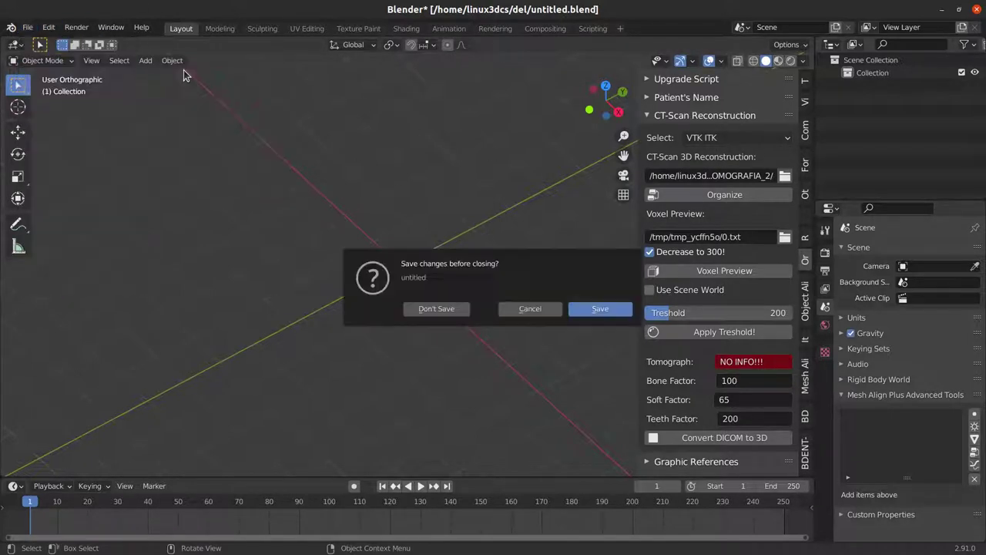
{"action": "left_click", "coordinate": [436, 309]}
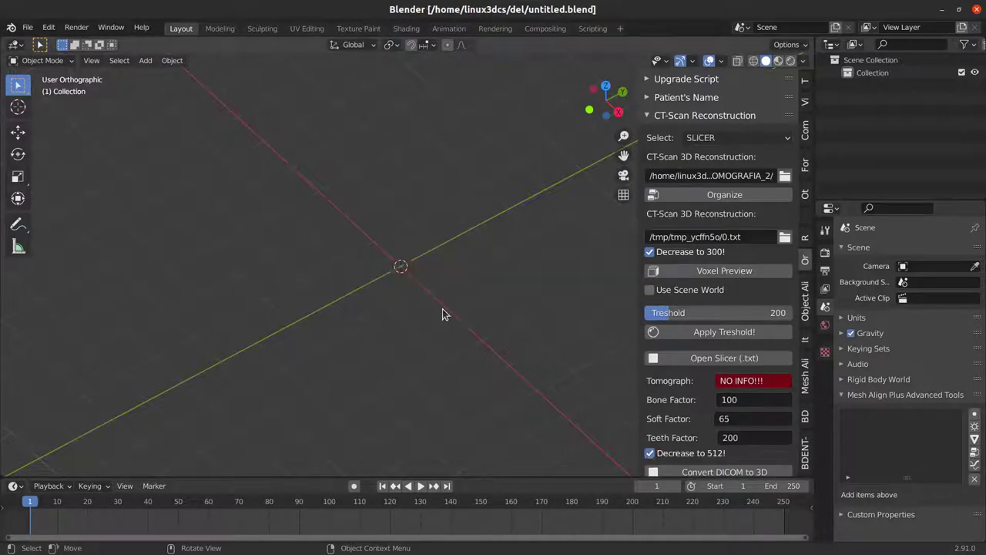
Reconstruct the DICOM series with VTK ITK, producing Bones in 16 seconds
{"action": "left_click", "coordinate": [709, 137]}
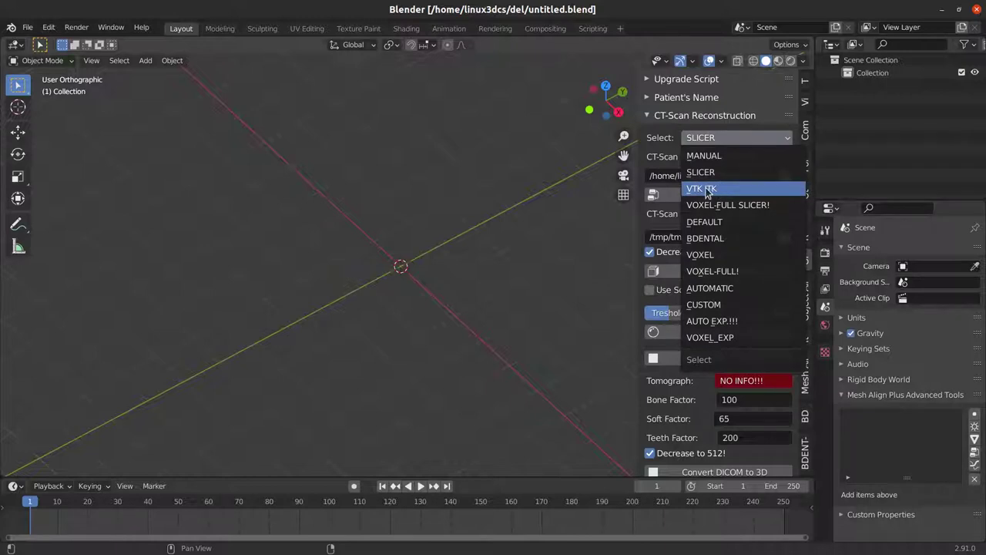
{"action": "left_click", "coordinate": [726, 190]}
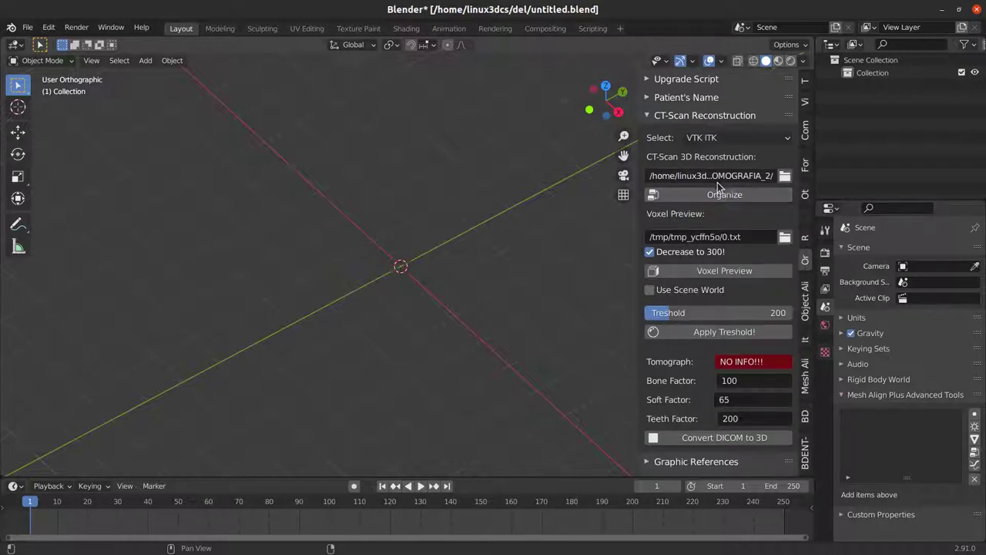
{"action": "left_click", "coordinate": [712, 441]}
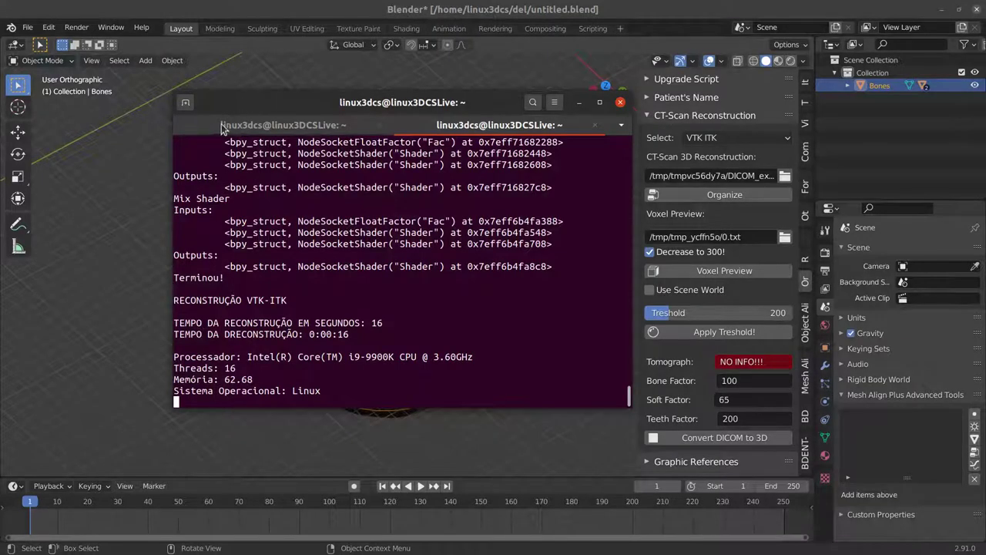
Read the terminal log's VTK-ITK reconstruction time of 16 seconds and the i9-9900K hardware stats
{"action": "mouse_move", "coordinate": [251, 105]}
{"action": "left_mouse_down"}
{"action": "mouse_move", "coordinate": [416, 123]}
{"action": "mouse_move", "coordinate": [443, 114]}
{"action": "mouse_move", "coordinate": [284, 101]}
{"action": "left_mouse_up"}
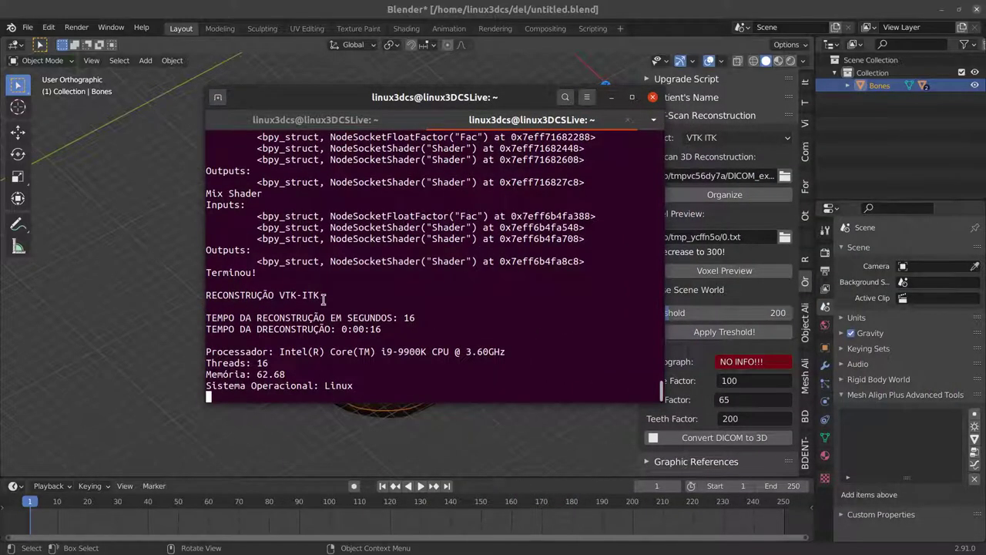
{"action": "left_click_drag", "start_coordinate": [357, 387], "coordinate": [208, 295]}
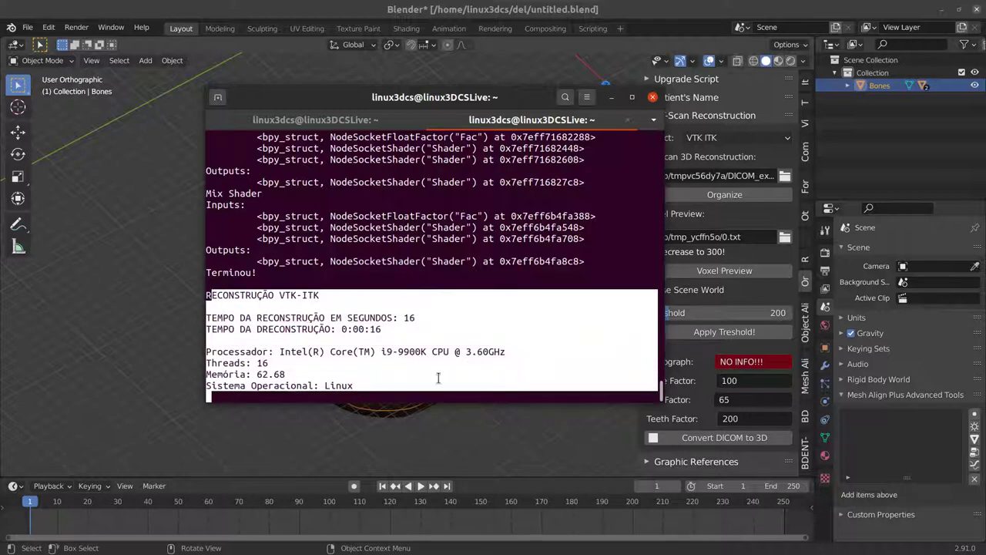
{"action": "left_click", "coordinate": [394, 336]}
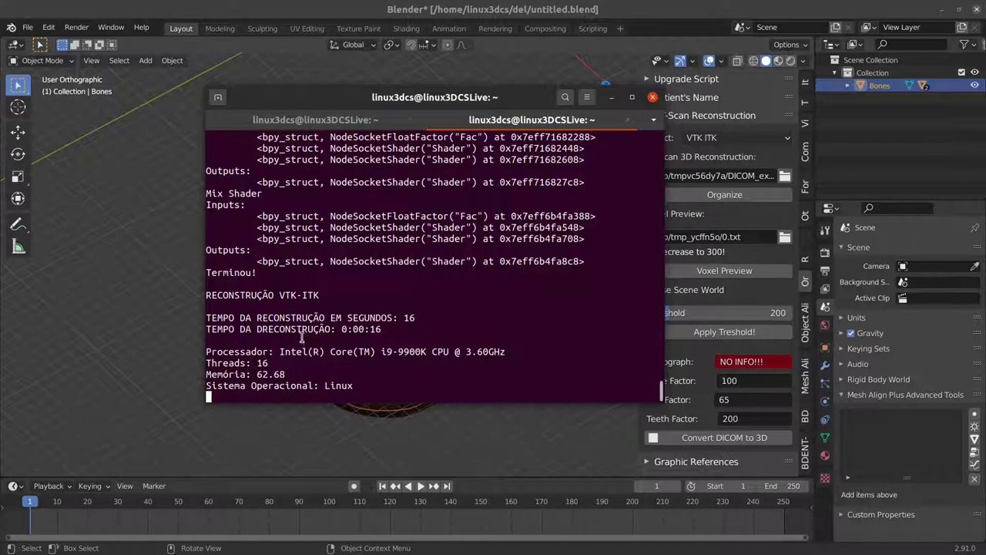
{"action": "left_click_drag", "start_coordinate": [276, 295], "coordinate": [271, 296]}
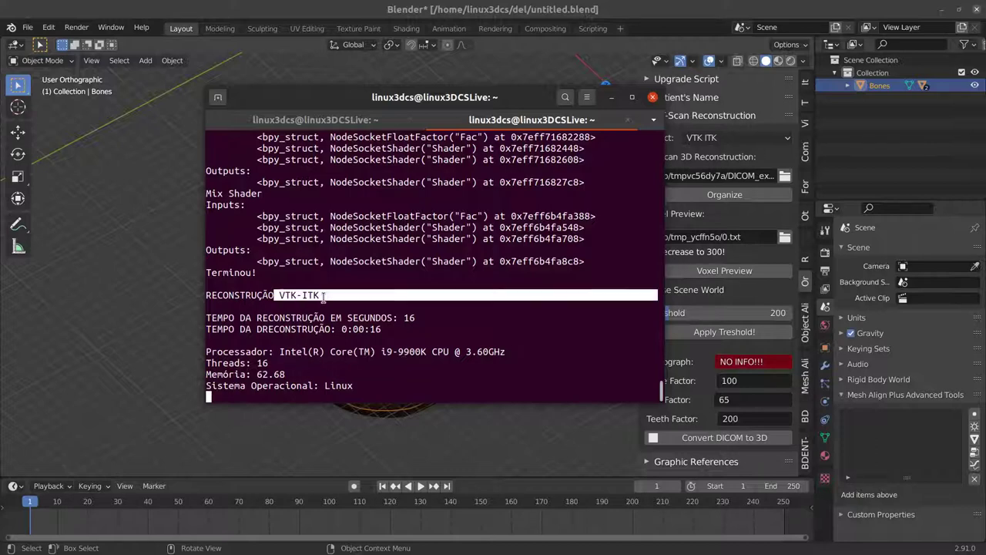
Reopen untitled.blend from the recent files without saving the current head model
{"action": "left_click", "coordinate": [179, 301]}
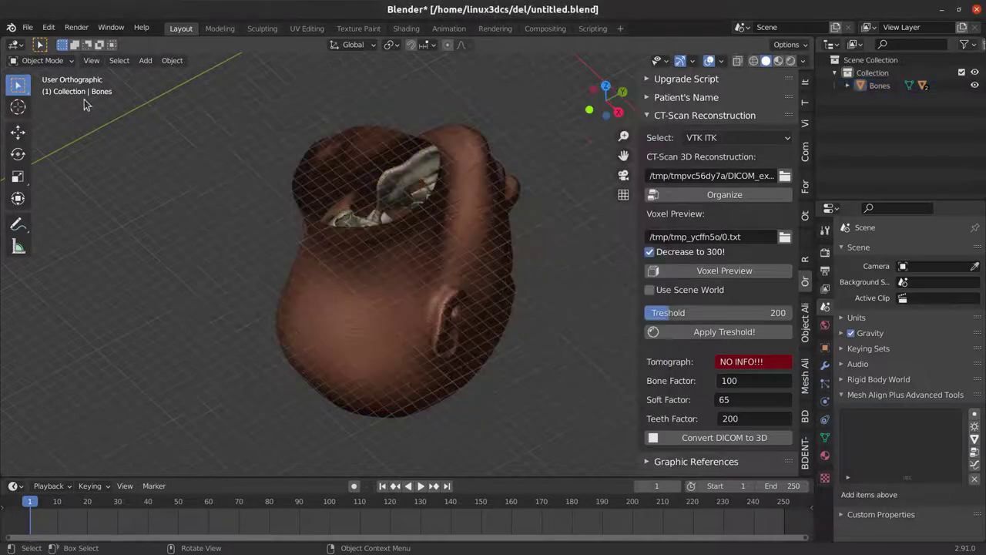
{"action": "left_click", "coordinate": [27, 30]}
{"action": "mouse_move", "coordinate": [58, 67]}
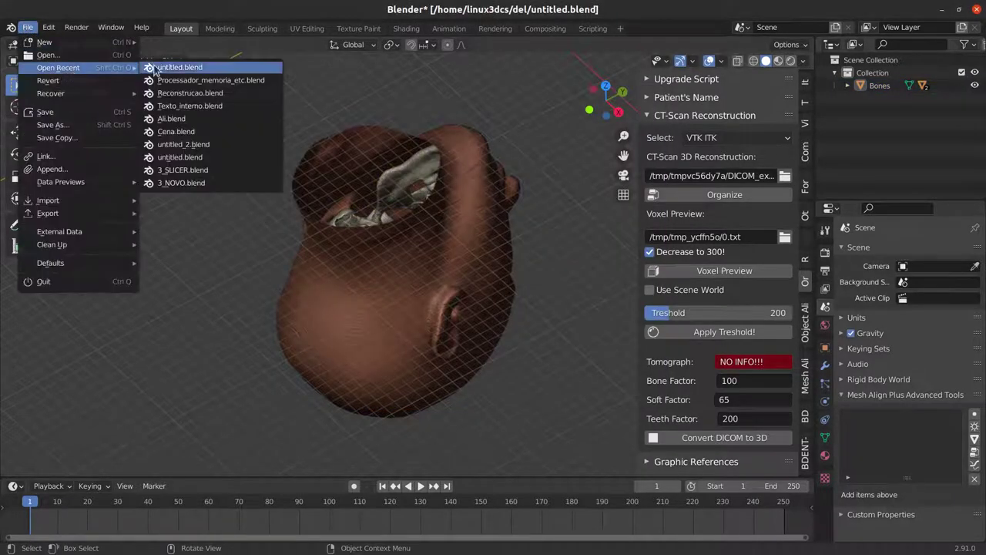
{"action": "left_click", "coordinate": [174, 69]}
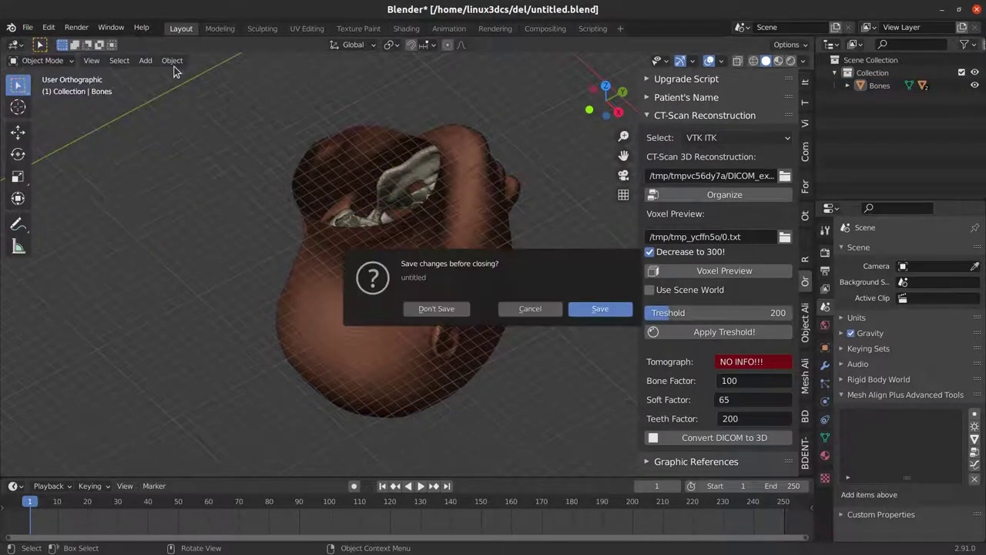
{"action": "left_click", "coordinate": [444, 314]}
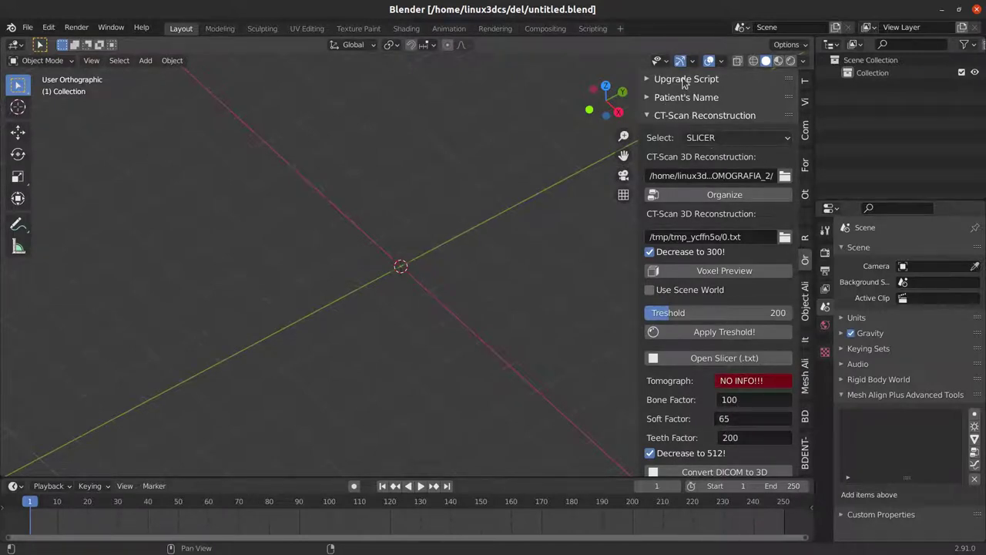
Set the CT-Scan Reconstruction mode to VOXEL-FULL SLICER! and review its settings
{"action": "left_click", "coordinate": [730, 141]}
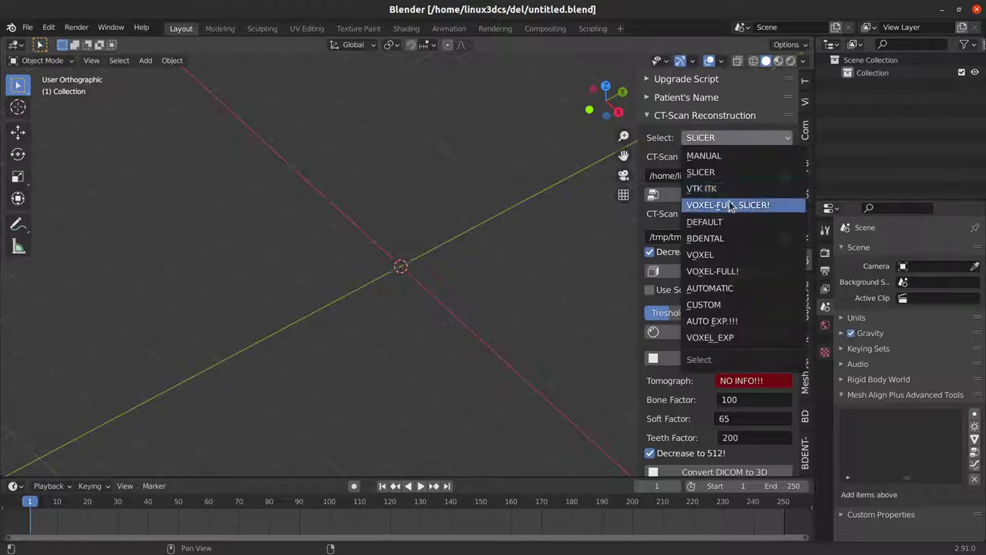
{"action": "left_click", "coordinate": [697, 135]}
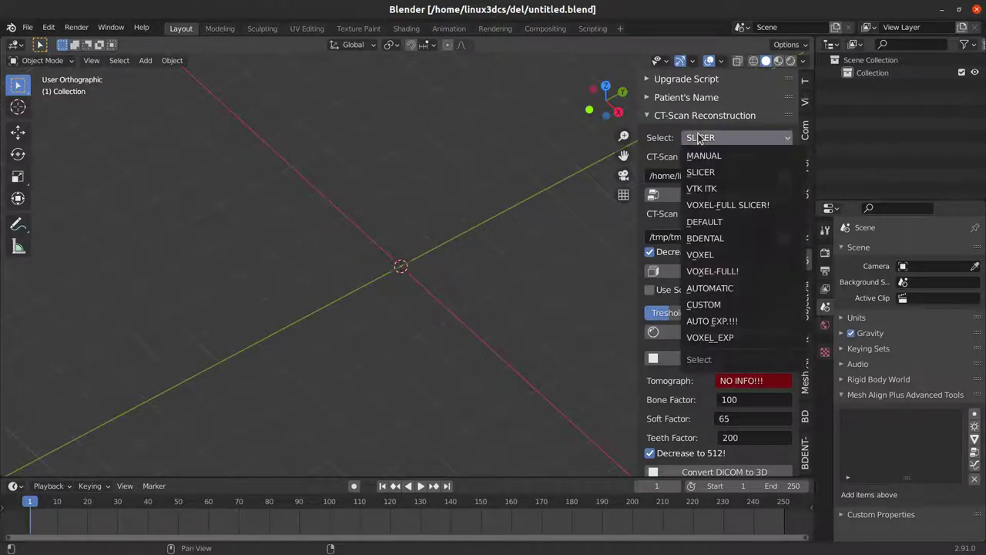
{"action": "left_click", "coordinate": [752, 206]}
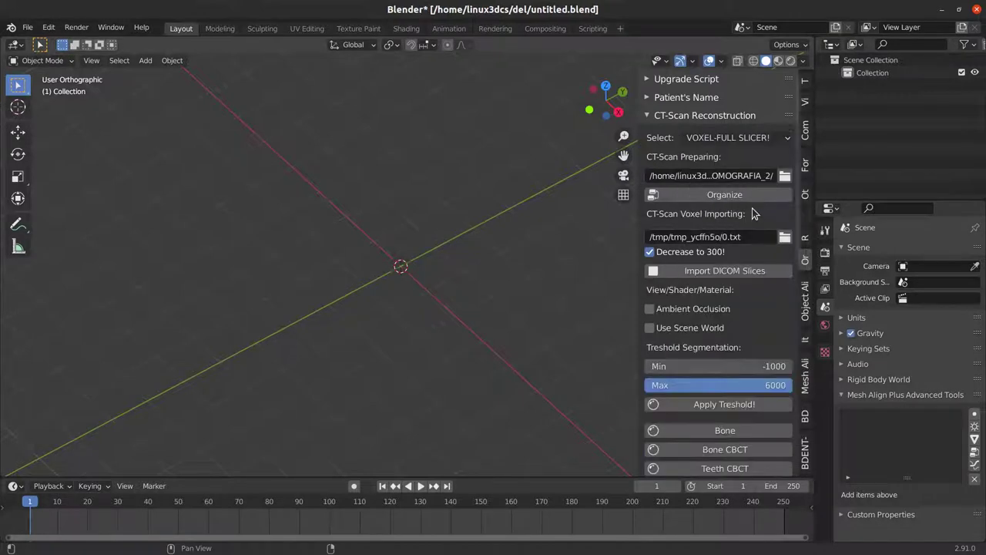
{"action": "scroll", "coordinate": [759, 413], "scroll_direction": "down", "scroll_amount": 3}
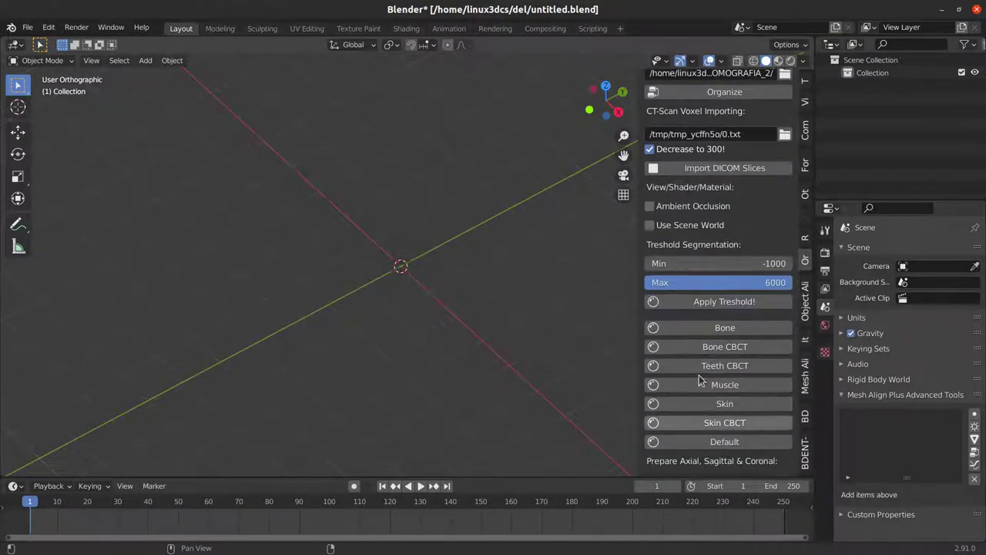
{"action": "scroll", "coordinate": [684, 309], "scroll_direction": "up", "scroll_amount": 3}
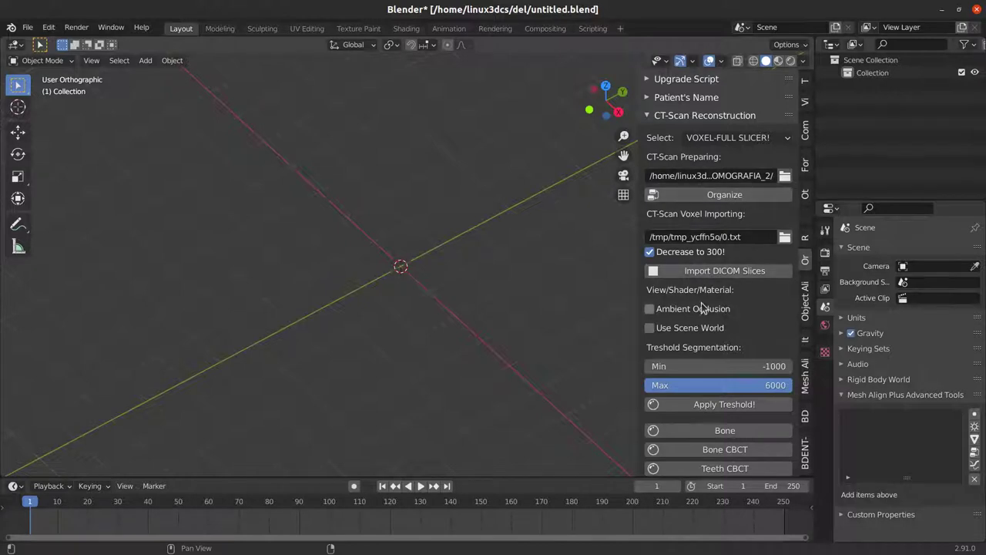
{"action": "scroll", "coordinate": [701, 308], "scroll_direction": "down", "scroll_amount": 1}
{"action": "scroll", "coordinate": [717, 231], "scroll_direction": "up", "scroll_amount": 1}
{"action": "scroll", "coordinate": [721, 308], "scroll_direction": "down", "scroll_amount": 2}
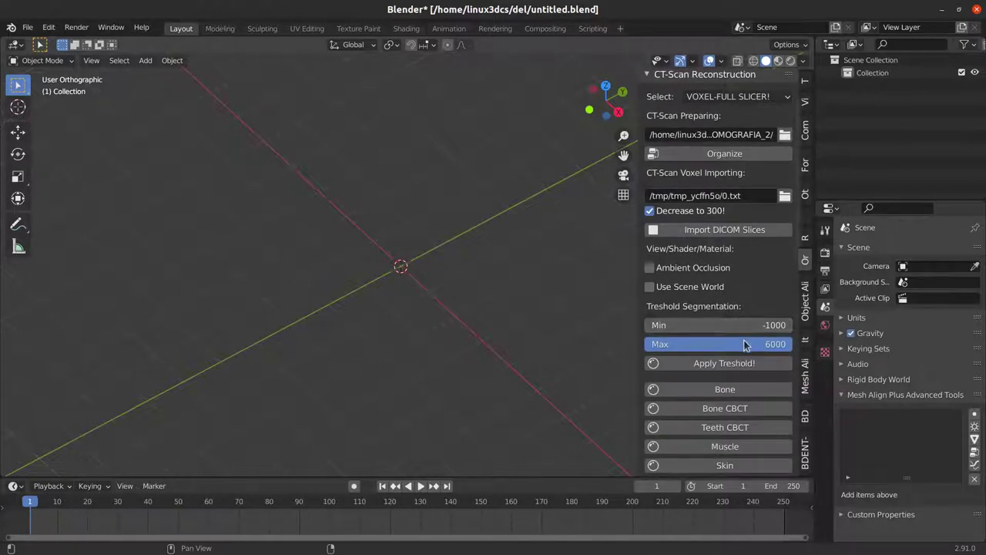
{"action": "scroll", "coordinate": [702, 281], "scroll_direction": "up", "scroll_amount": 2}
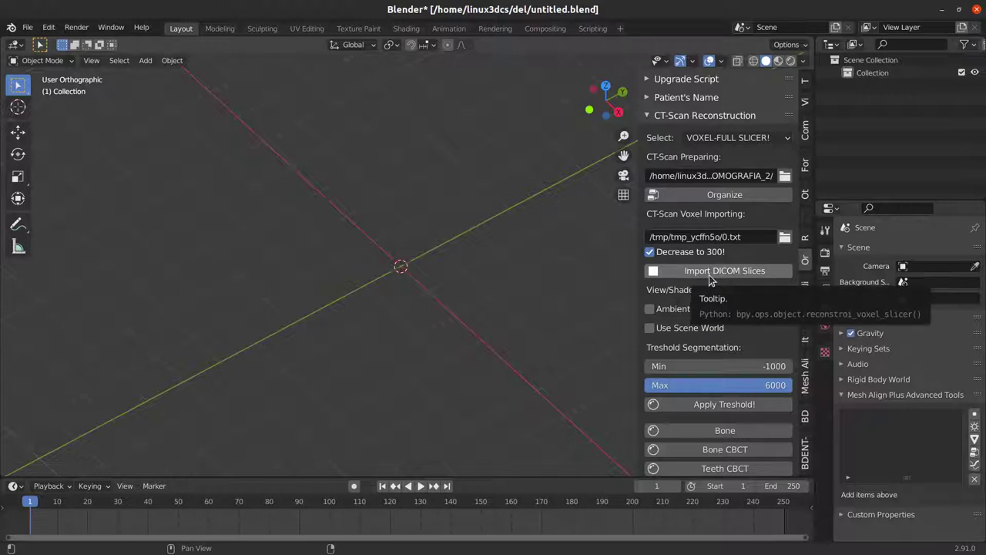
Import the DICOM series as voxel slices and watch the terminal log until the import completes
{"action": "left_click", "coordinate": [709, 274]}
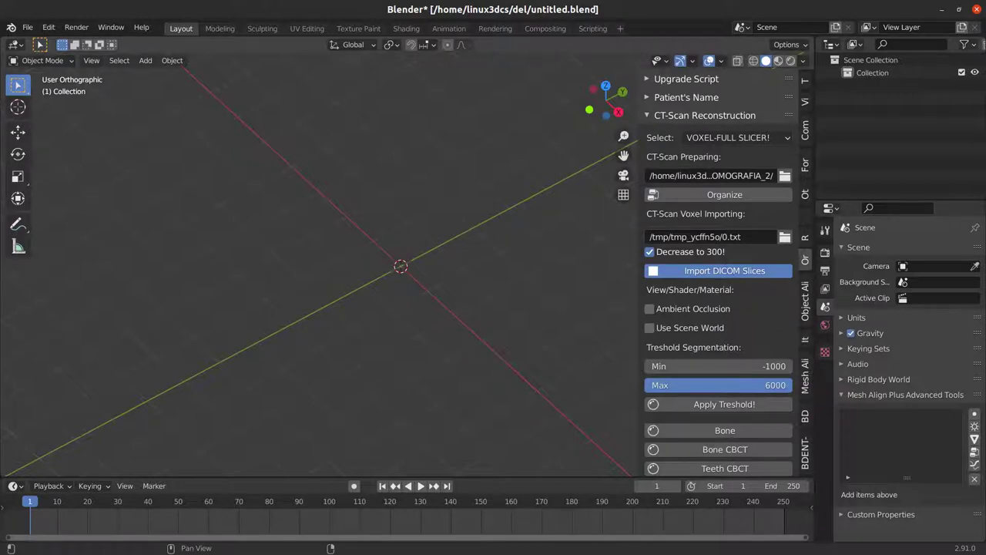
{"action": "key", "text": "alt+Tab"}
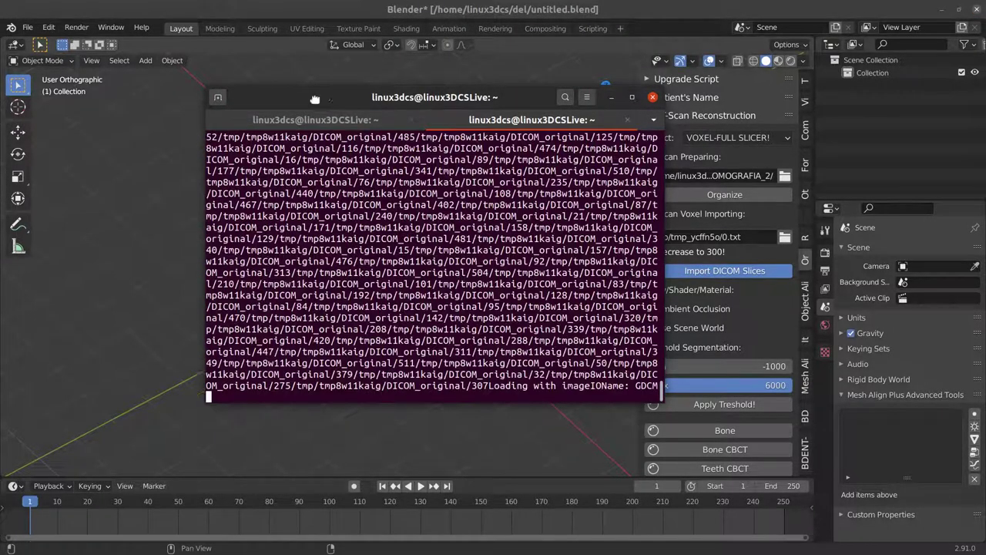
{"action": "left_click_drag", "start_coordinate": [325, 109], "coordinate": [272, 116]}
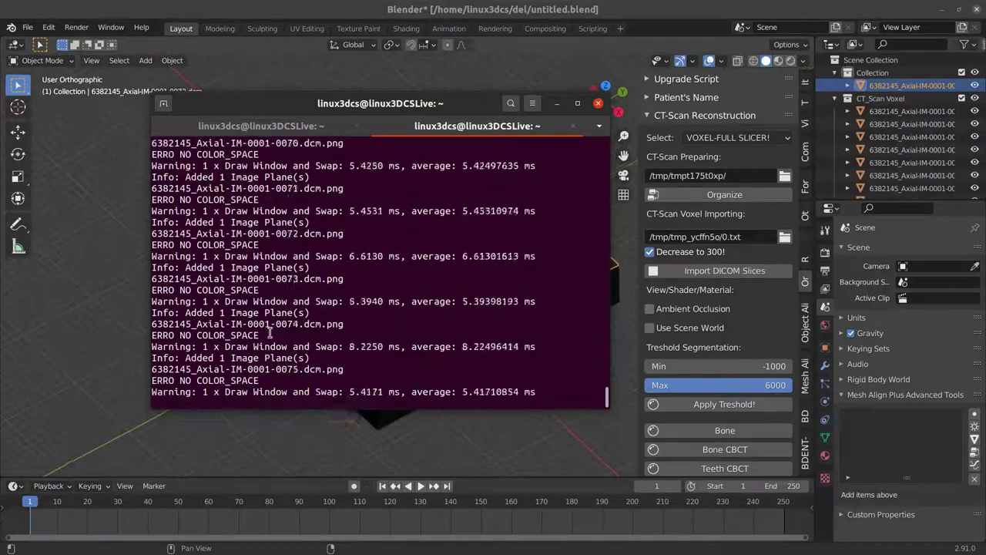
{"action": "left_click_drag", "start_coordinate": [257, 103], "coordinate": [256, 118]}
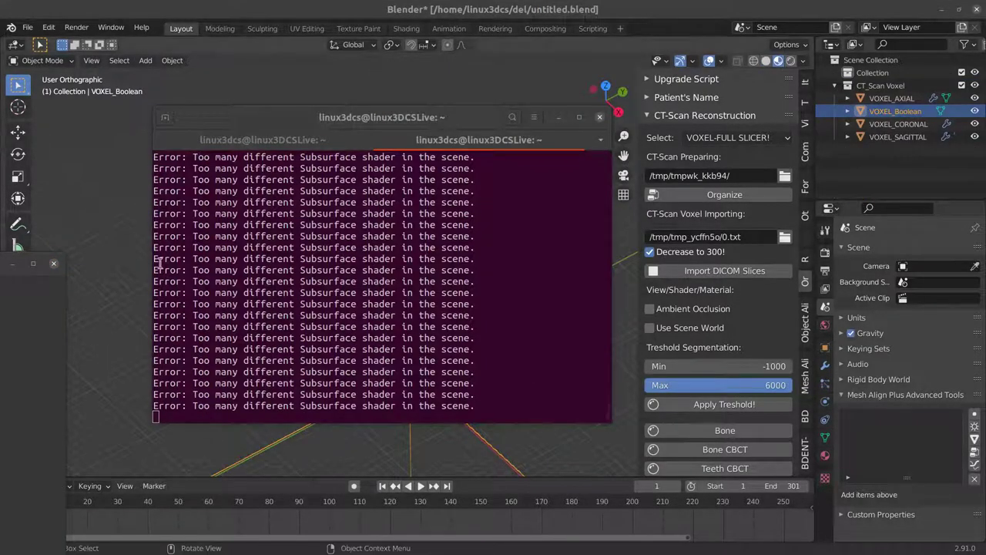
Orbit and zoom around the imported voxel volume in the 3D viewport
{"action": "left_click", "coordinate": [198, 278]}
{"action": "mouse_move", "coordinate": [198, 277]}
{"action": "middle_mouse_down"}
{"action": "mouse_move", "coordinate": [455, 396]}
{"action": "mouse_move", "coordinate": [450, 319]}
{"action": "mouse_move", "coordinate": [386, 298]}
{"action": "mouse_move", "coordinate": [414, 264]}
{"action": "mouse_move", "coordinate": [365, 285]}
{"action": "mouse_move", "coordinate": [406, 339]}
{"action": "middle_mouse_up"}
{"action": "scroll", "coordinate": [412, 324], "scroll_direction": "up", "scroll_amount": 2}
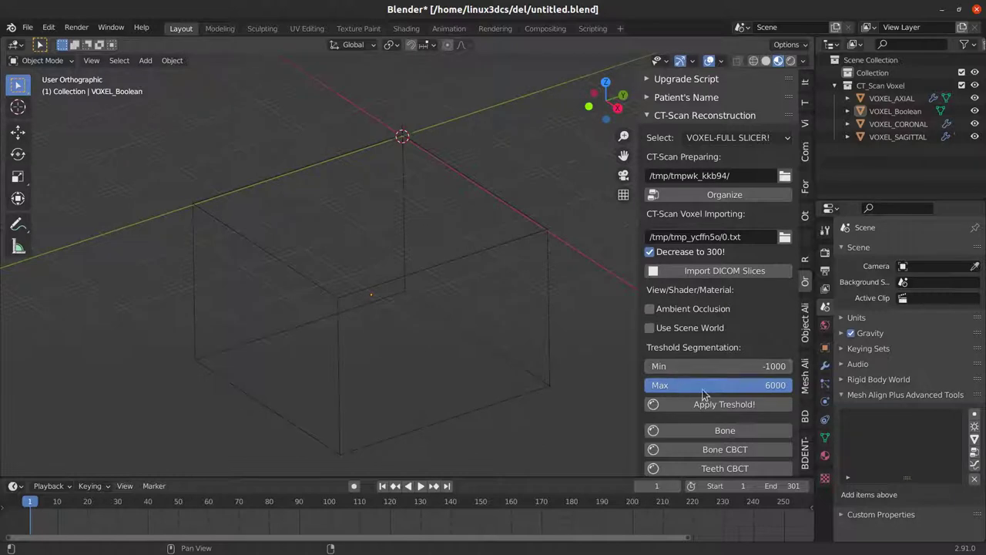
{"action": "middle_click_drag", "start_coordinate": [385, 300], "coordinate": [414, 192]}
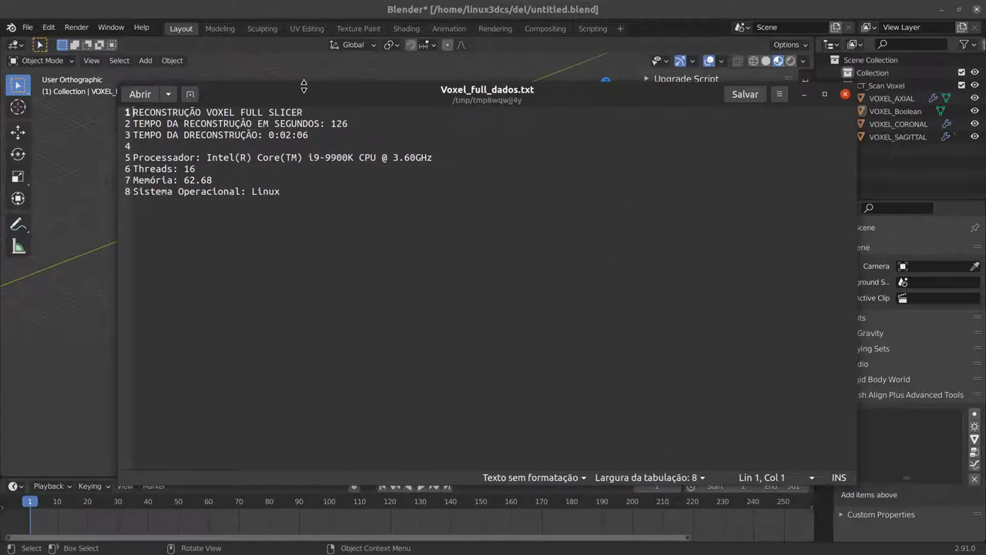
{"action": "double_click", "coordinate": [303, 91]}
{"action": "mouse_move", "coordinate": [171, 115]}
{"action": "left_mouse_down"}
{"action": "mouse_move", "coordinate": [130, 109]}
{"action": "mouse_move", "coordinate": [1, 27]}
{"action": "left_mouse_up"}
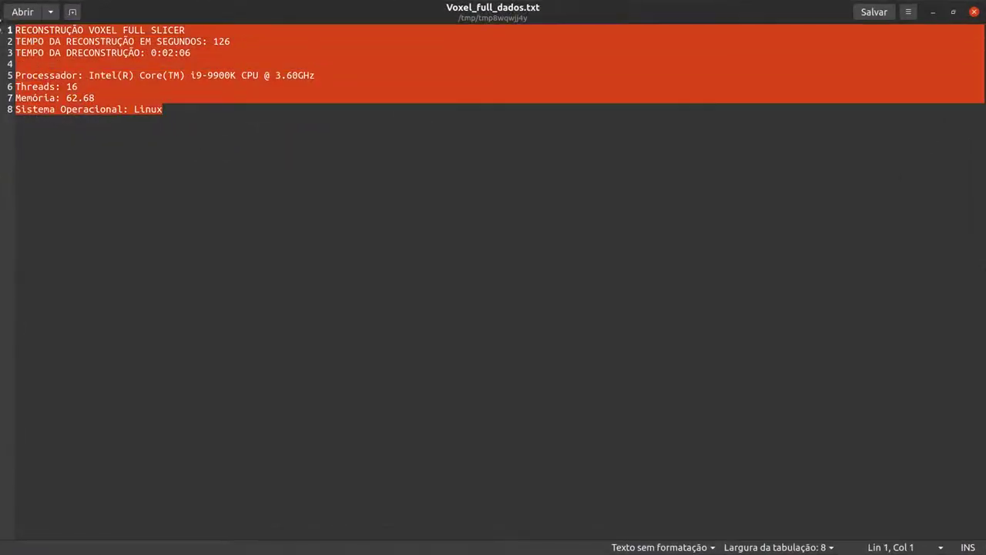
{"action": "right_click", "coordinate": [100, 79]}
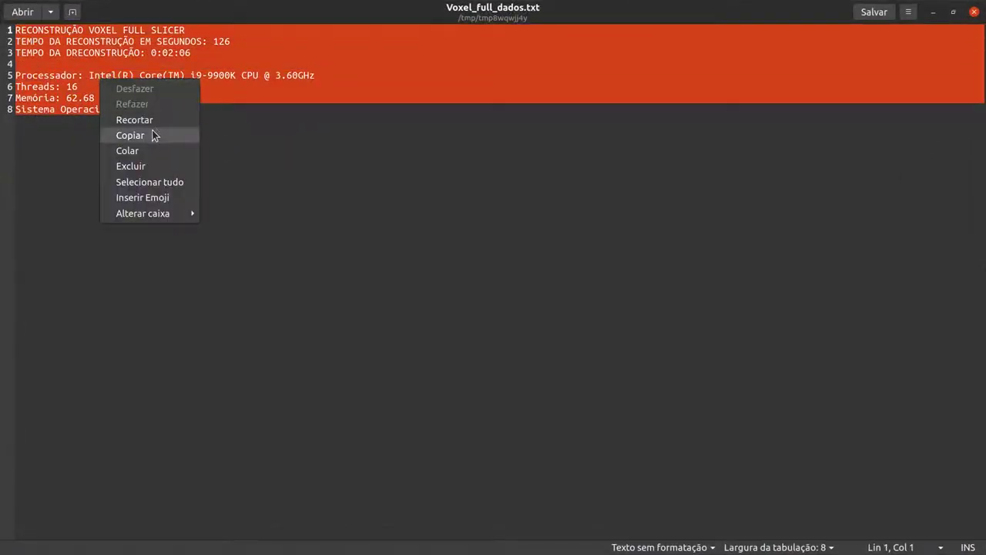
{"action": "left_click", "coordinate": [490, 214]}
{"action": "left_click", "coordinate": [458, 112]}
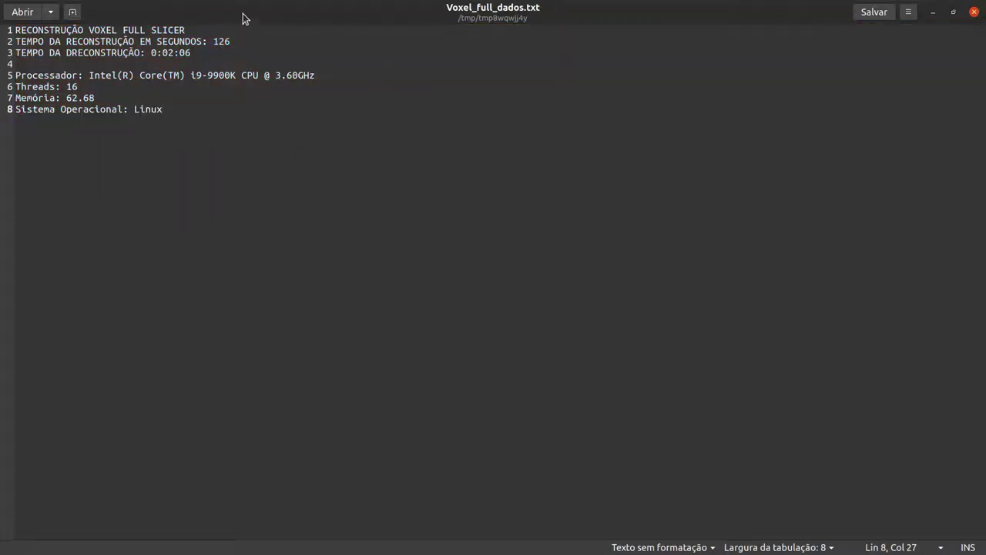
{"action": "left_click_drag", "start_coordinate": [27, 30], "coordinate": [151, 30]}
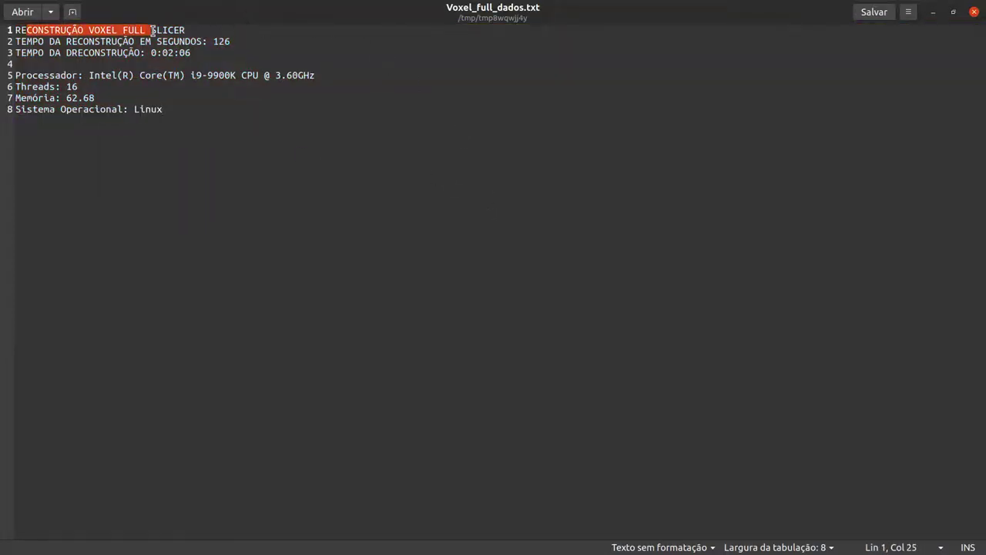
{"action": "double_click", "coordinate": [362, 14]}
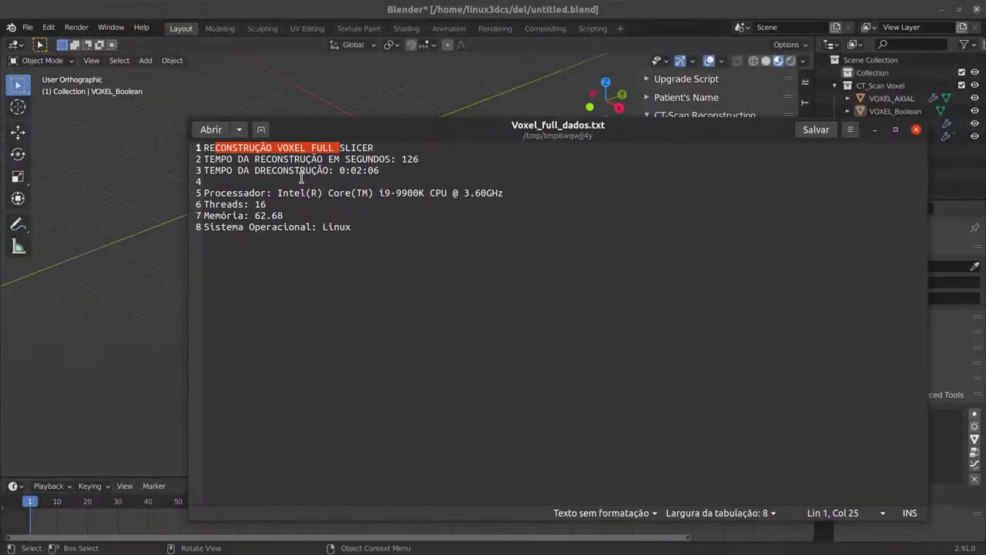
{"action": "left_click", "coordinate": [240, 160]}
{"action": "left_click_drag", "start_coordinate": [226, 159], "coordinate": [395, 159]}
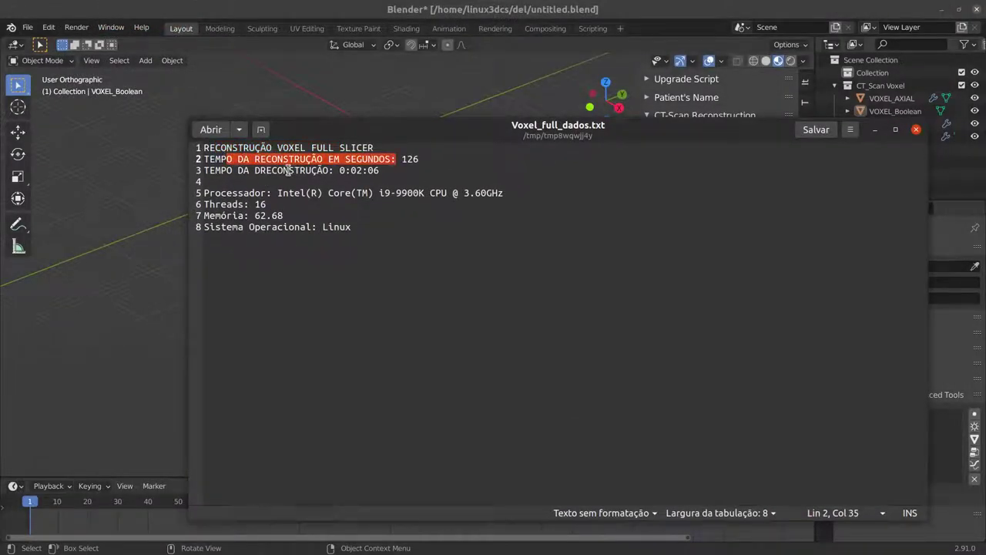
{"action": "left_click_drag", "start_coordinate": [227, 170], "coordinate": [440, 160]}
{"action": "left_click_drag", "start_coordinate": [333, 170], "coordinate": [381, 171]}
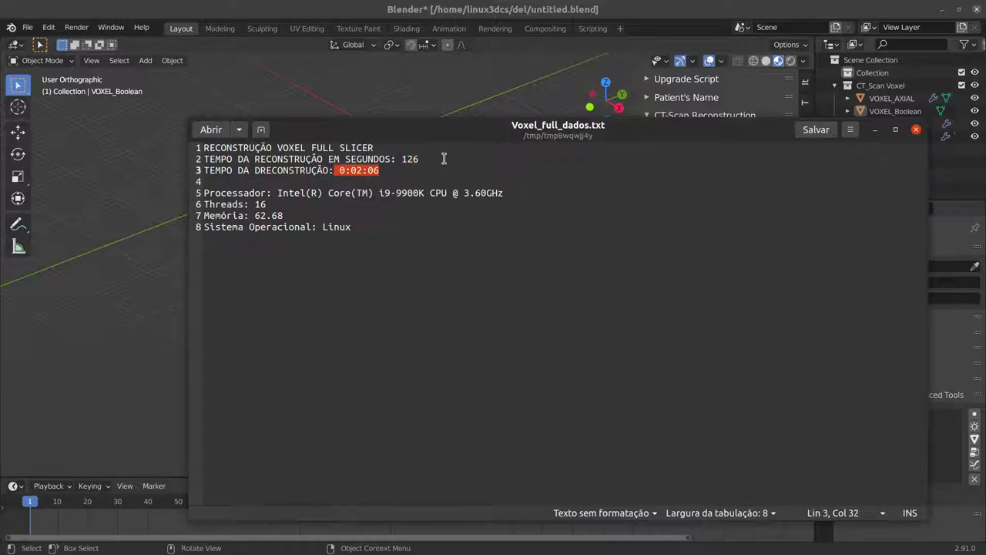
{"action": "left_click", "coordinate": [429, 159]}
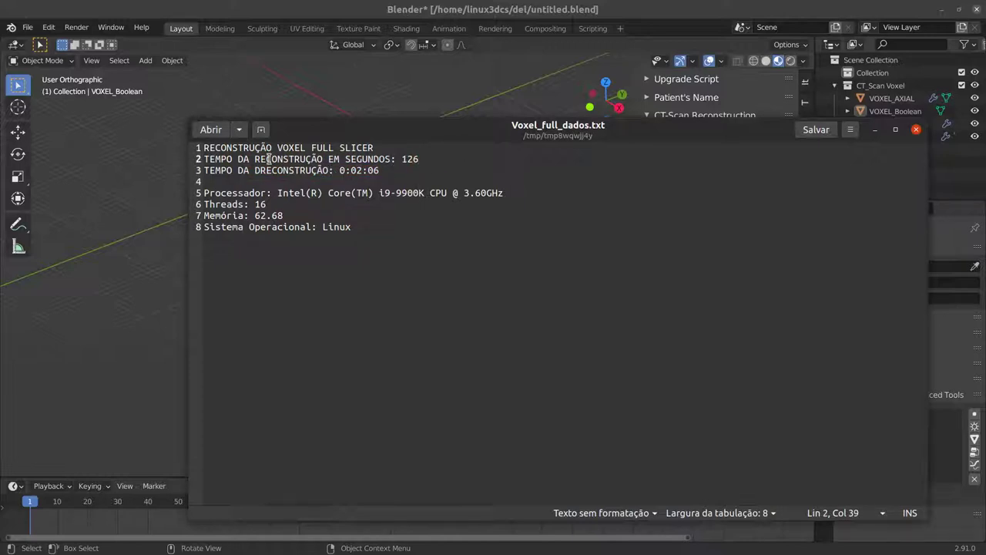
{"action": "left_click_drag", "start_coordinate": [268, 159], "coordinate": [432, 170]}
{"action": "left_click", "coordinate": [383, 170]}
{"action": "left_click_drag", "start_coordinate": [367, 229], "coordinate": [189, 143]}
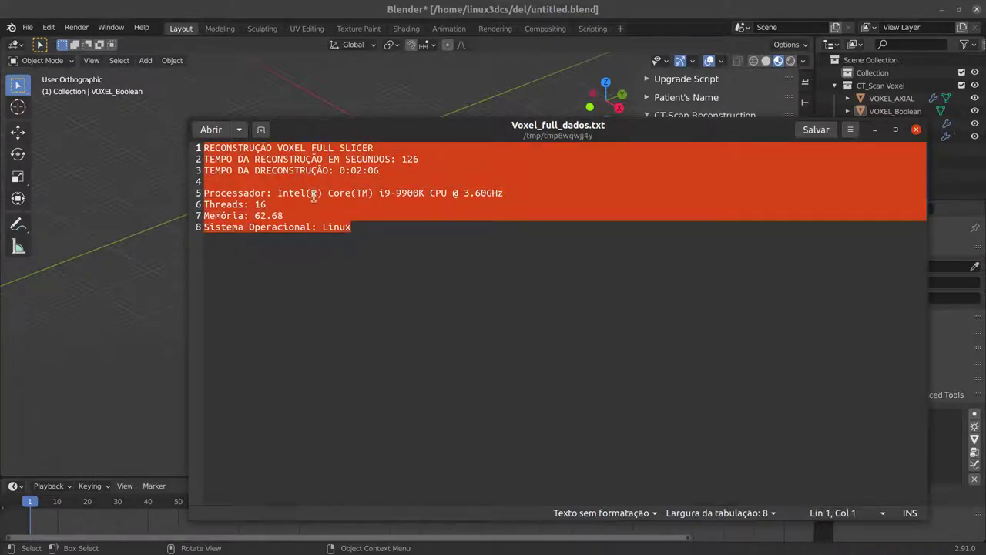
{"action": "left_click", "coordinate": [353, 227]}
{"action": "double_click", "coordinate": [325, 227]}
{"action": "left_click", "coordinate": [274, 215]}
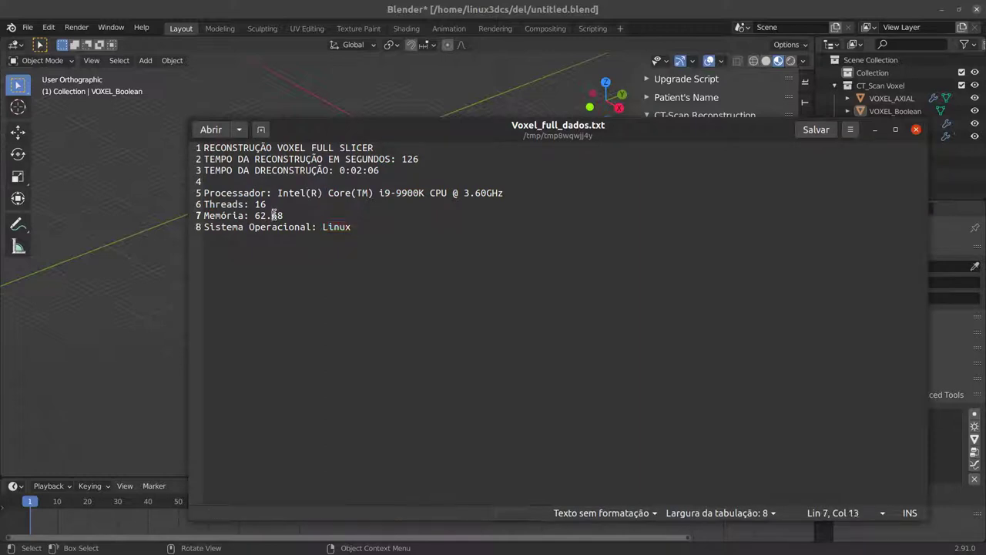
{"action": "left_click_drag", "start_coordinate": [255, 216], "coordinate": [289, 215]}
{"action": "left_click_drag", "start_coordinate": [443, 130], "coordinate": [373, 89]}
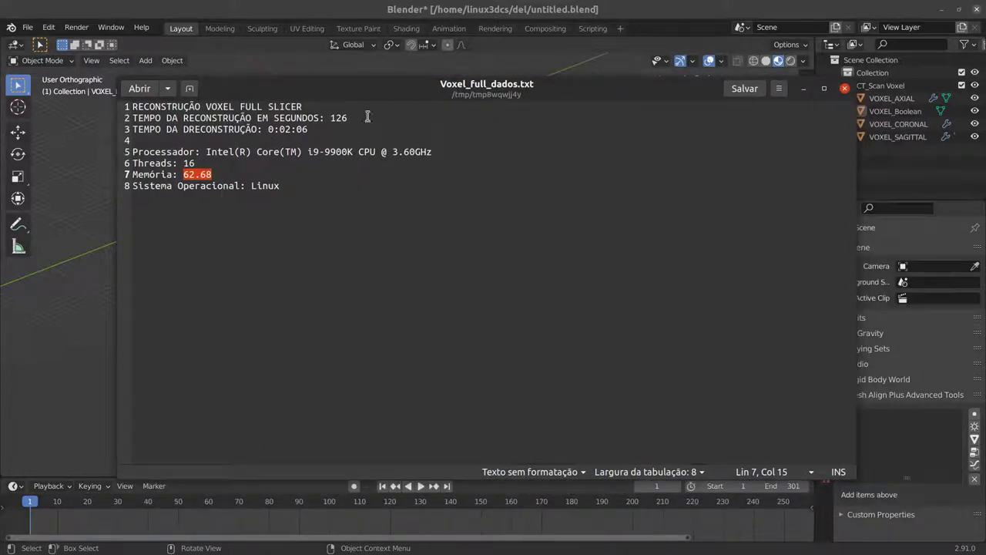
Hide the report, then expand Upgrade Script (version 2021-04-21d) in an enlarged, widened sidebar
{"action": "left_click", "coordinate": [804, 88]}
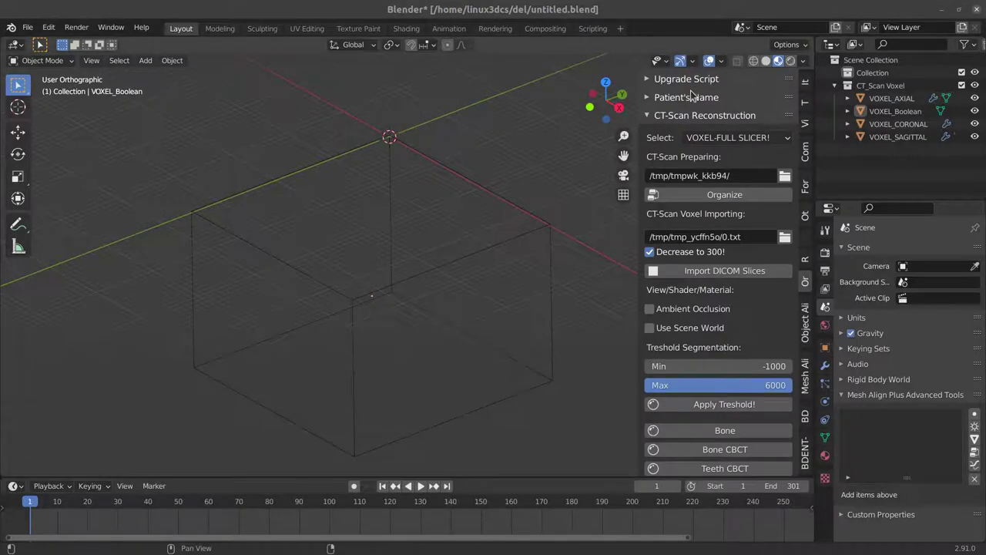
{"action": "left_click", "coordinate": [648, 115]}
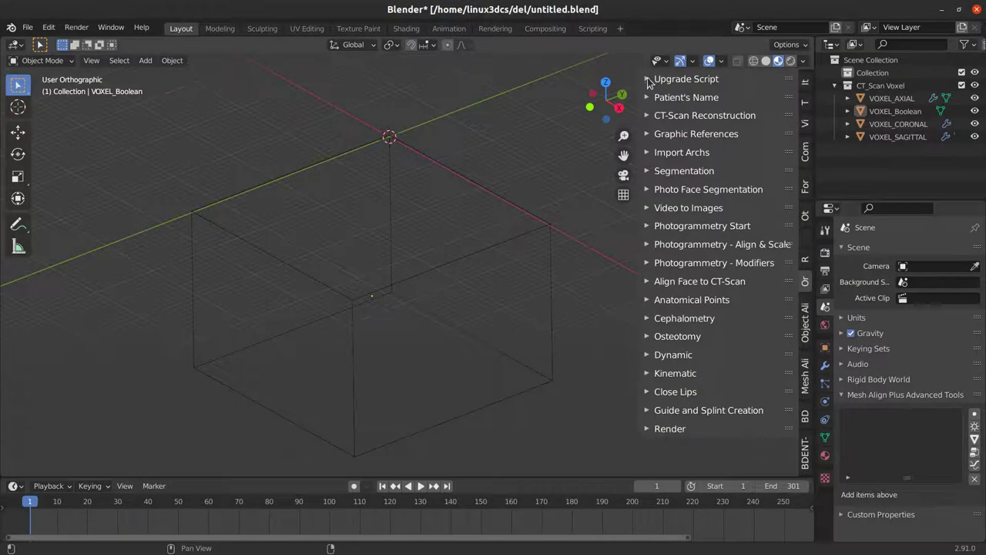
{"action": "left_click", "coordinate": [647, 79]}
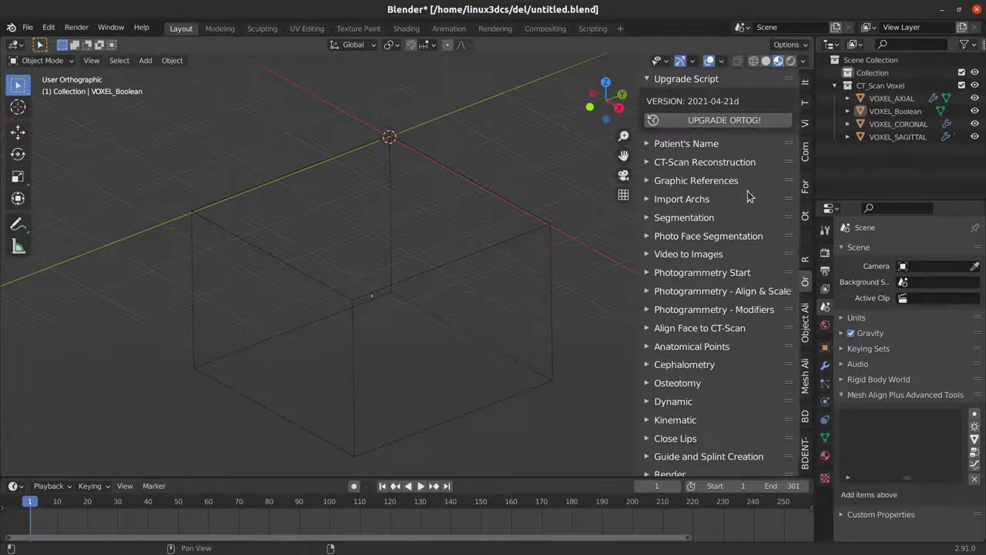
{"action": "middle_click_drag", "start_coordinate": [747, 191], "coordinate": [751, 177], "text": "ctrl"}
{"action": "scroll", "coordinate": [764, 157], "scroll_direction": "up", "scroll_amount": 2}
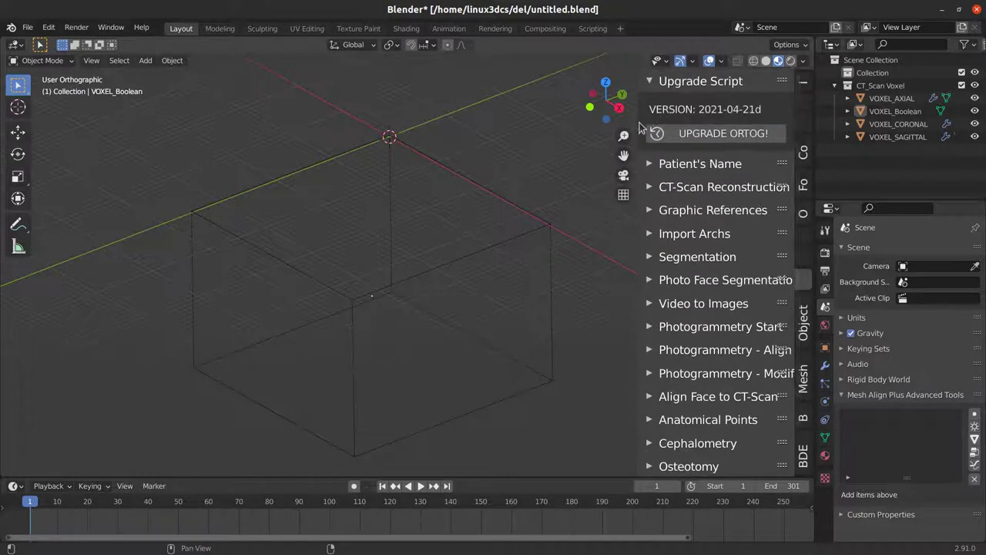
{"action": "left_click_drag", "start_coordinate": [637, 122], "coordinate": [584, 125]}
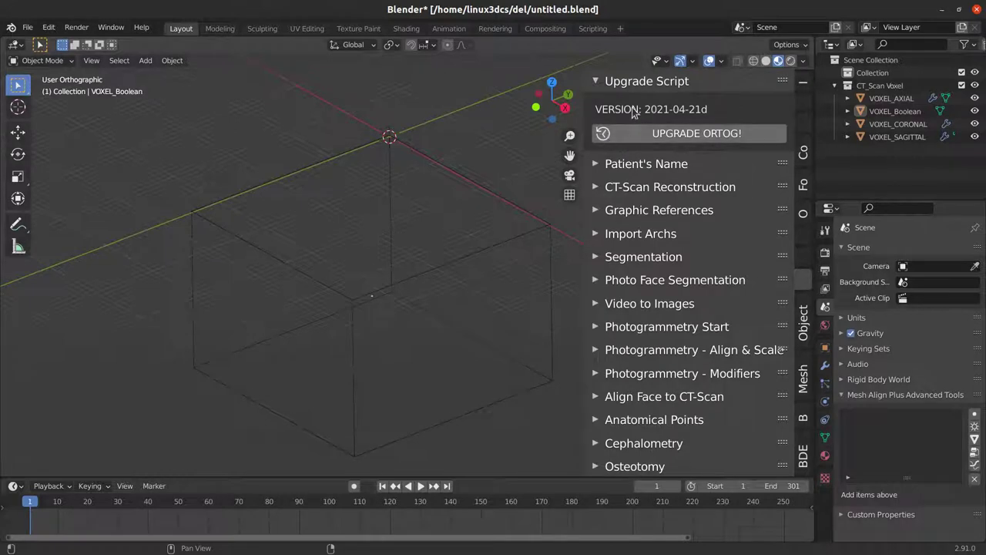
Orbit around the voxel box, reopen CT-Scan Reconstruction's method list, and bring Inkscape forward
{"action": "middle_click_drag", "start_coordinate": [433, 235], "coordinate": [493, 193]}
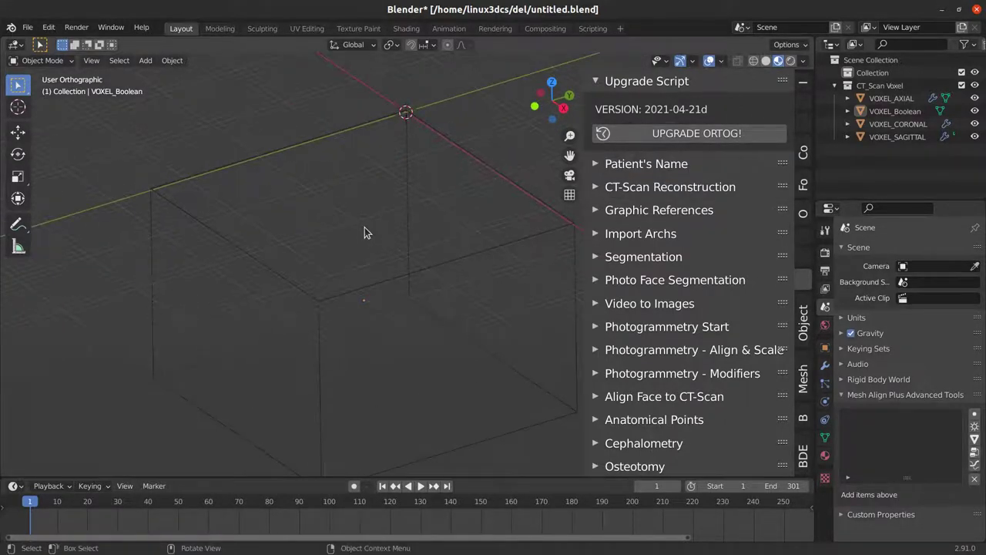
{"action": "mouse_move", "coordinate": [363, 231]}
{"action": "middle_mouse_down"}
{"action": "mouse_move", "coordinate": [379, 238]}
{"action": "mouse_move", "coordinate": [397, 228]}
{"action": "middle_mouse_up"}
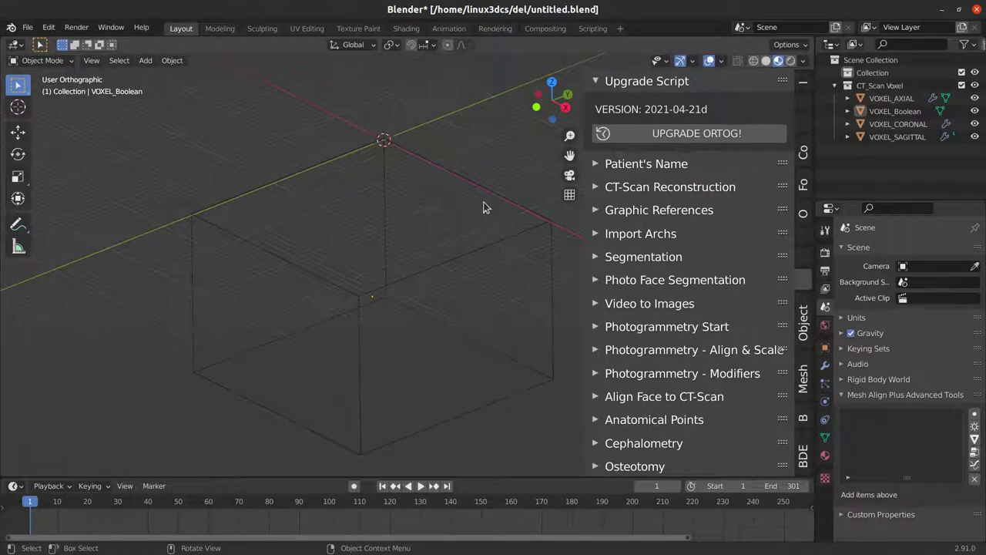
{"action": "middle_click_drag", "start_coordinate": [484, 206], "coordinate": [484, 207], "text": "shift"}
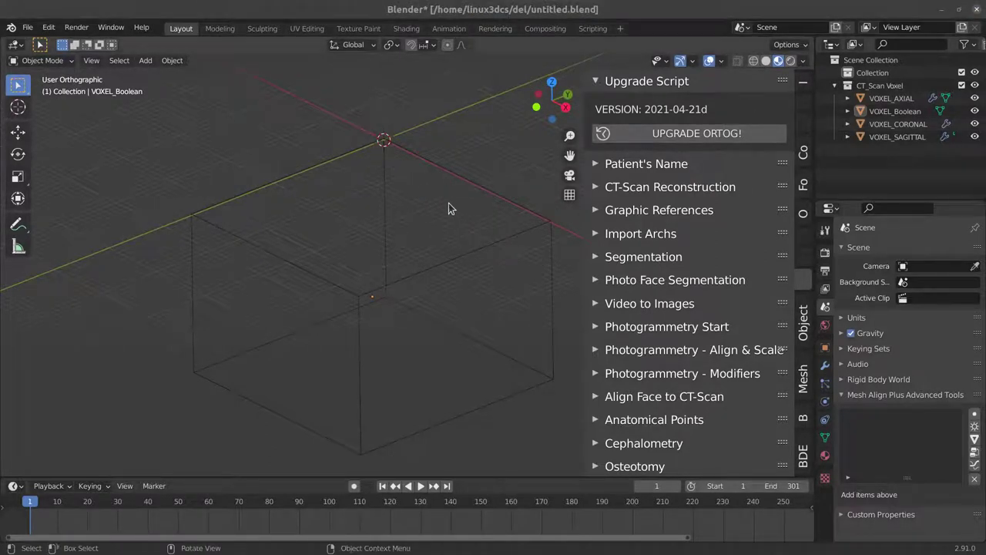
{"action": "left_click", "coordinate": [613, 188]}
{"action": "left_click", "coordinate": [672, 217]}
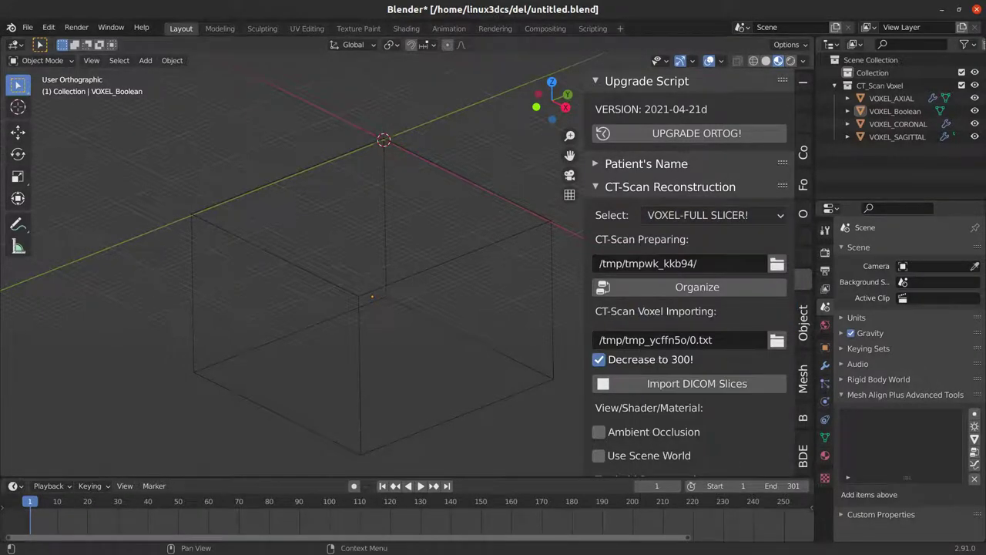
{"action": "left_click_drag", "start_coordinate": [946, 156], "coordinate": [333, 111]}
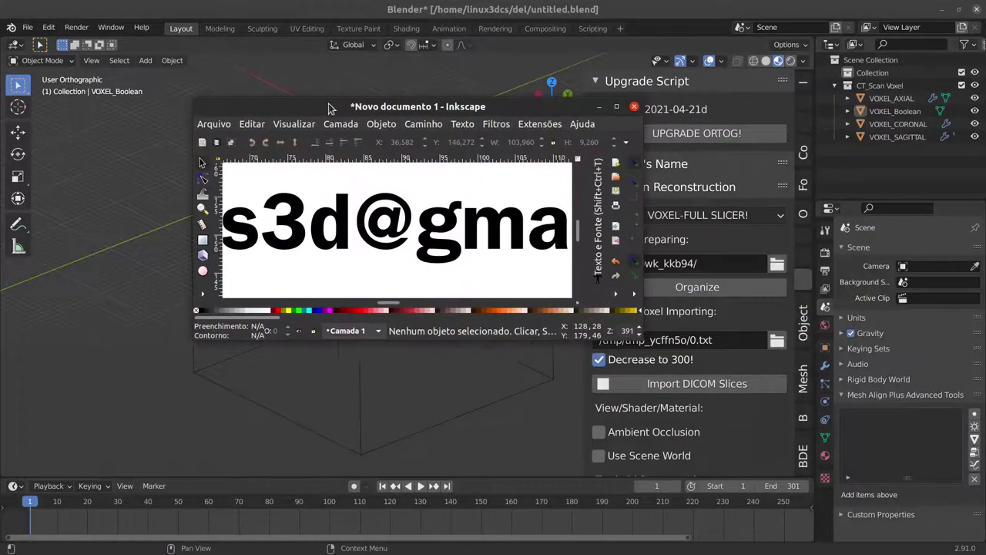
Maximize the Inkscape window so the contact e-mail banner fills the screen
{"action": "double_click", "coordinate": [329, 108]}
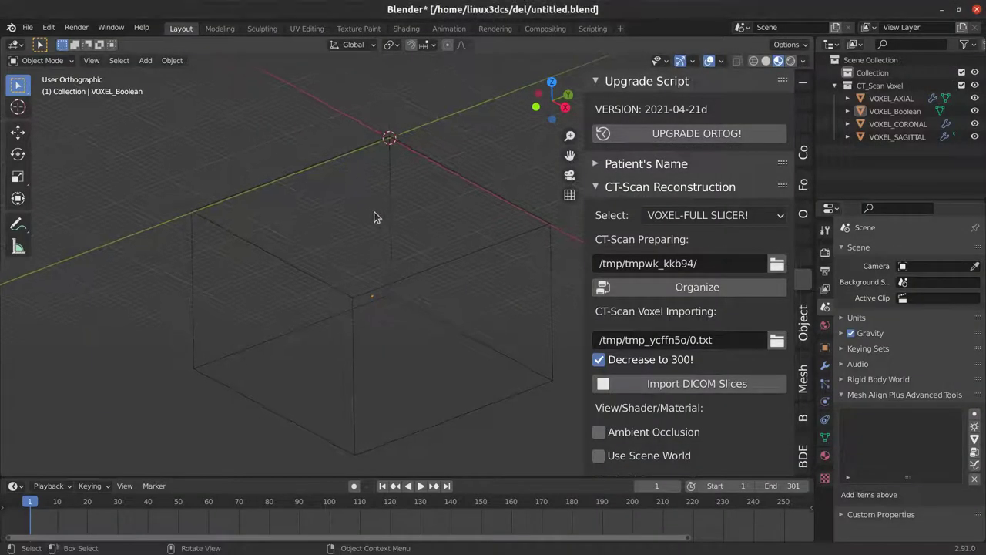
Orbit the viewport around the VOXEL_Boolean box to view it from a different side
{"action": "mouse_move", "coordinate": [368, 217]}
{"action": "middle_mouse_down"}
{"action": "mouse_move", "coordinate": [391, 197]}
{"action": "mouse_move", "coordinate": [445, 200]}
{"action": "middle_mouse_up"}
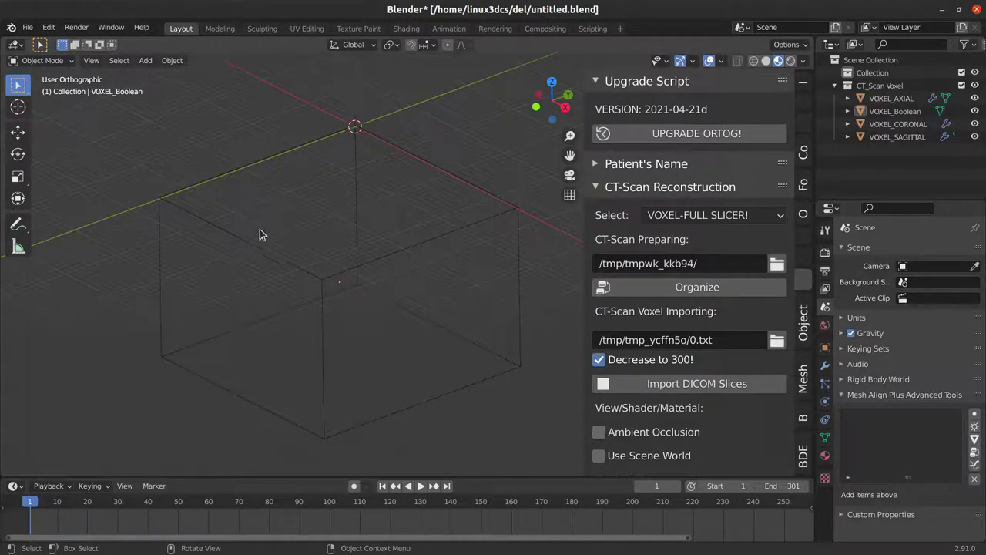
{"action": "middle_click_drag", "start_coordinate": [260, 228], "coordinate": [219, 234]}
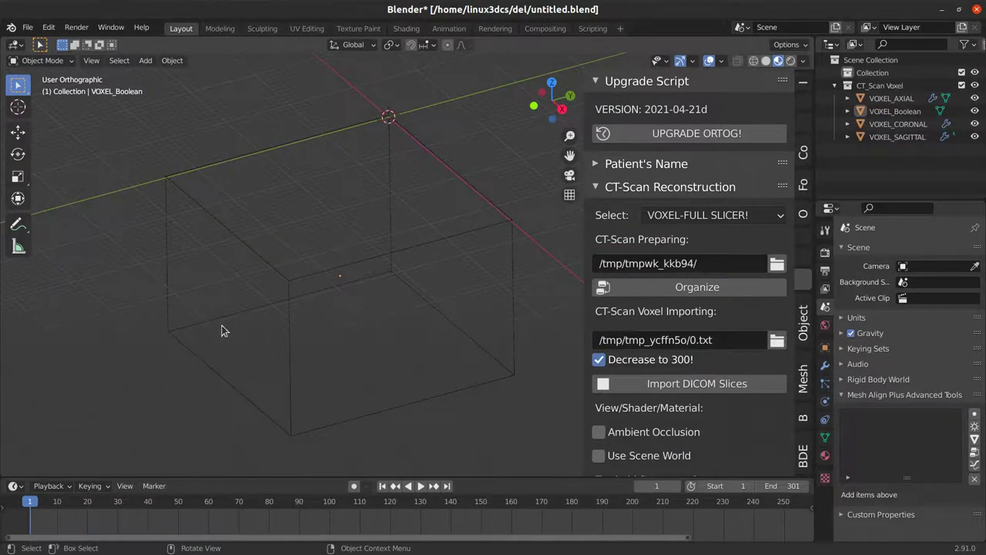